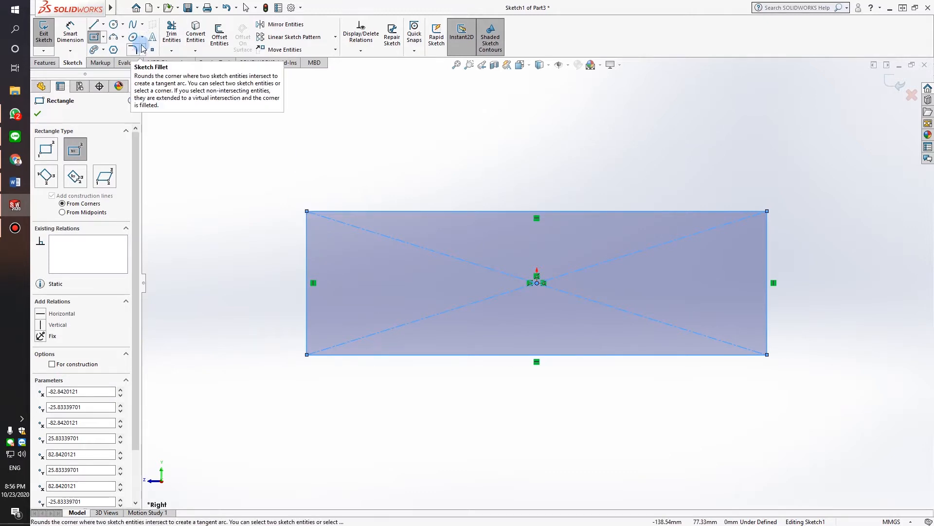
# Add 10 mm sketch fillets to the rectangle's two upper corners, with constrained corners kept and each fillet dimensioned
pyautogui.click(171, 51)
pyautogui.moveTo(135, 53)
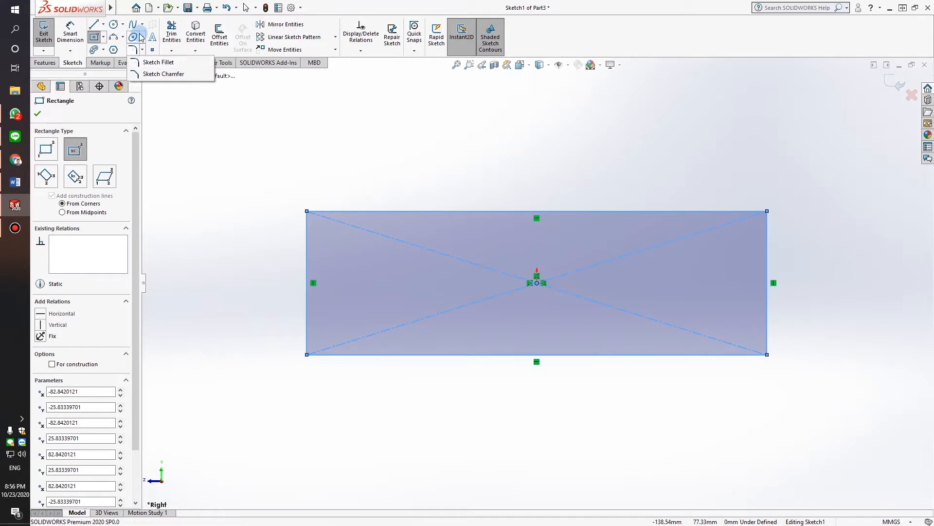
pyautogui.click(142, 50)
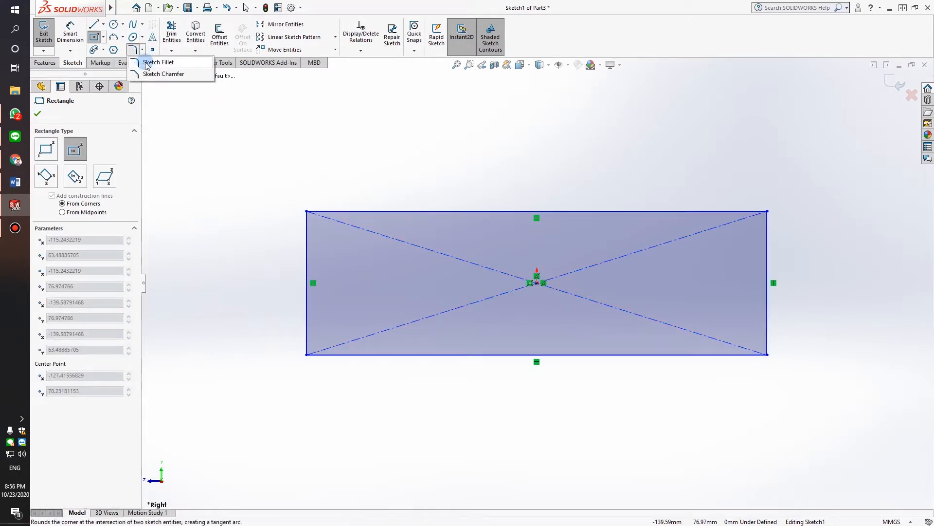
pyautogui.click(147, 63)
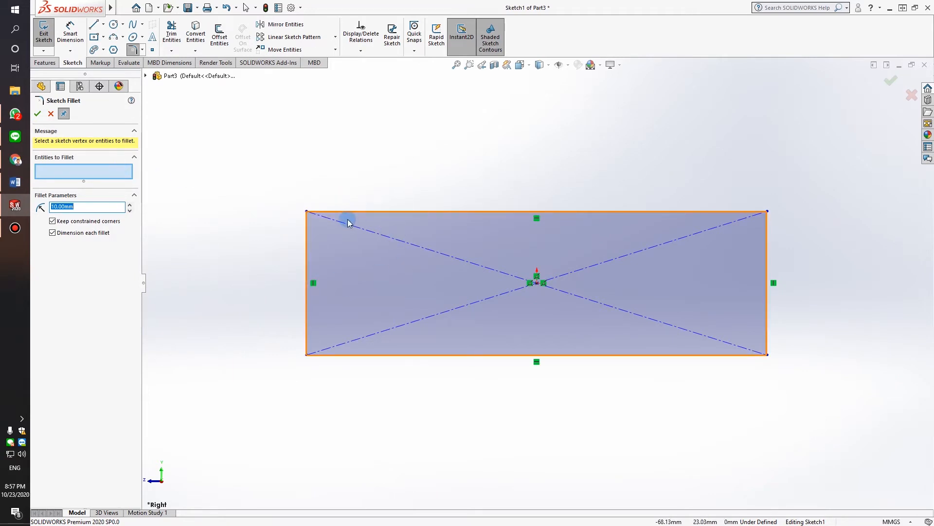
pyautogui.click(308, 212)
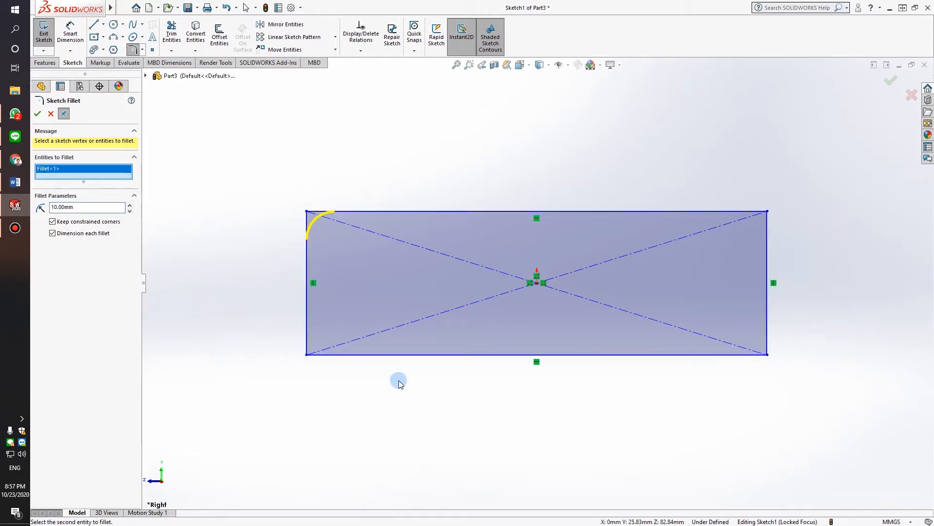
pyautogui.click(724, 212)
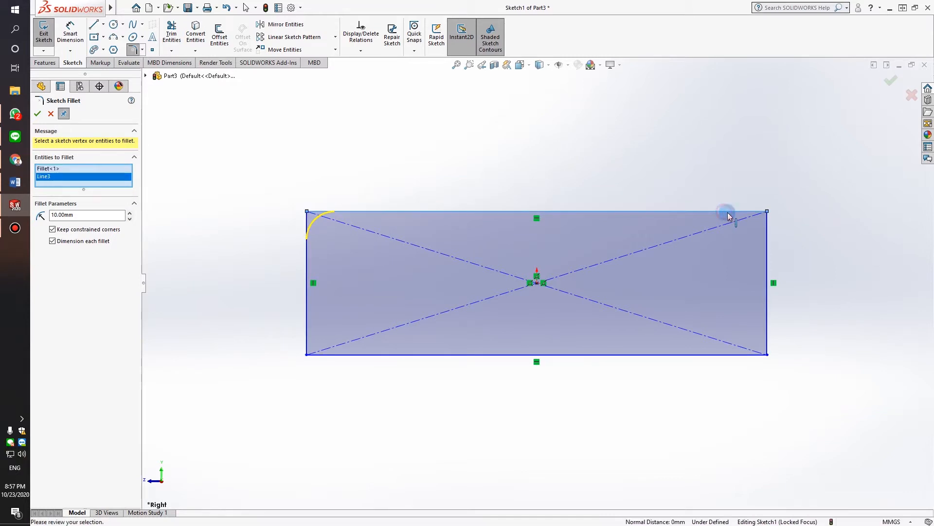
pyautogui.click(765, 233)
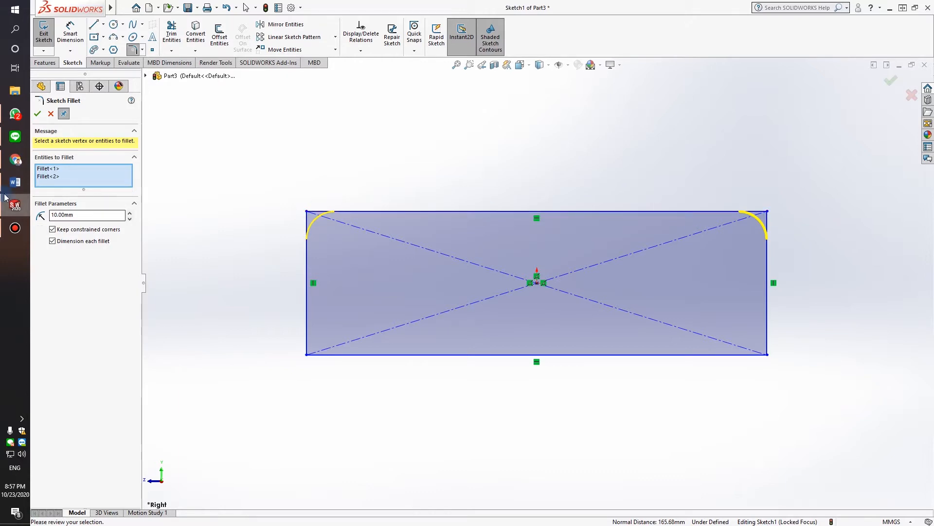
pyautogui.click(38, 113)
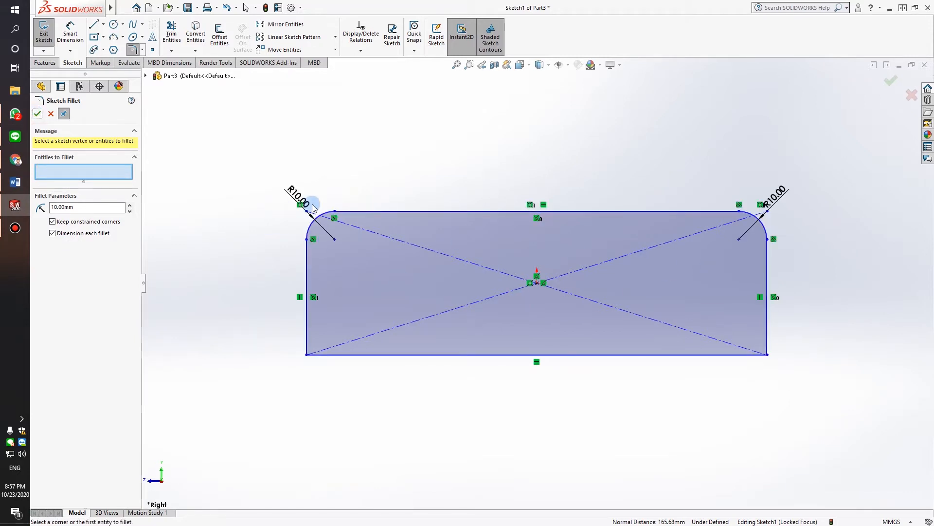
# Add 10 mm sketch fillets to the rectangle's two lower corners with Dimension each fillet turned off
pyautogui.scroll(-2, 319, 237)
pyautogui.scroll(4, 327, 235)
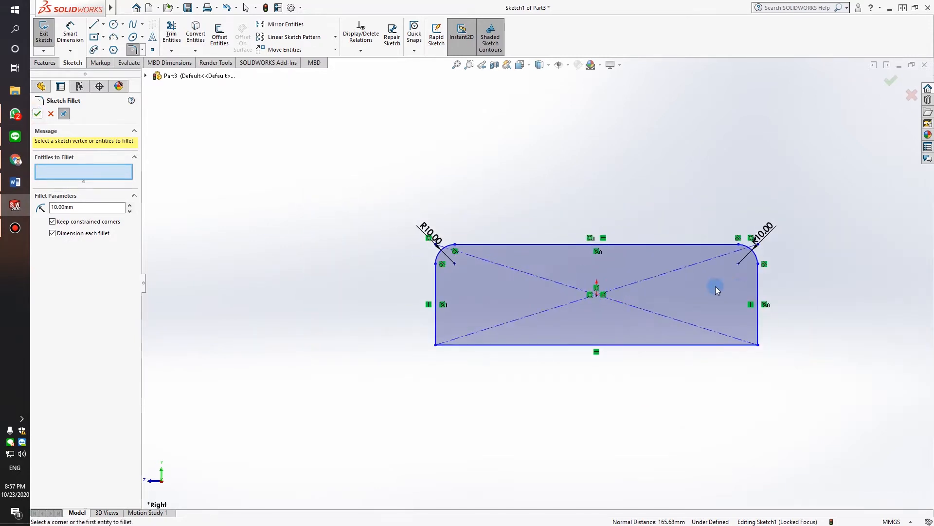
pyautogui.scroll(-2, 718, 286)
pyautogui.scroll(2, 267, 250)
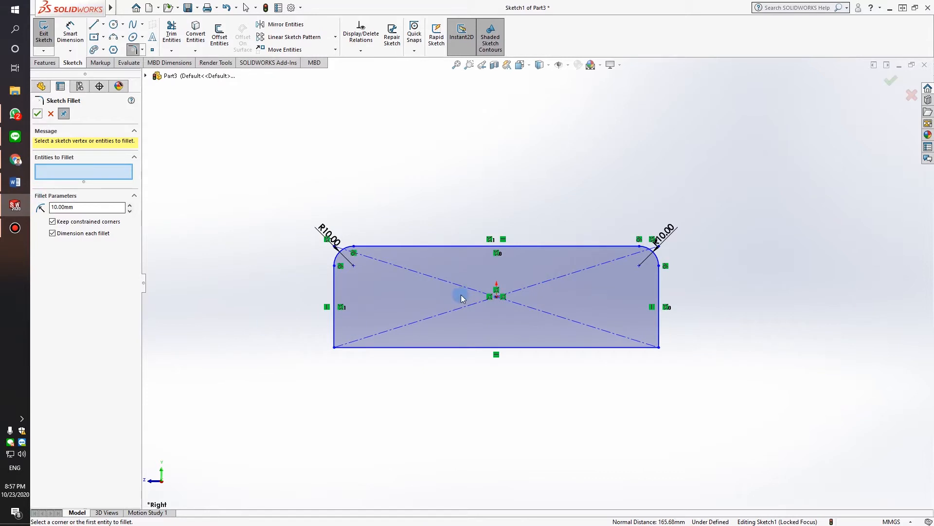
pyautogui.scroll(-3, 448, 302)
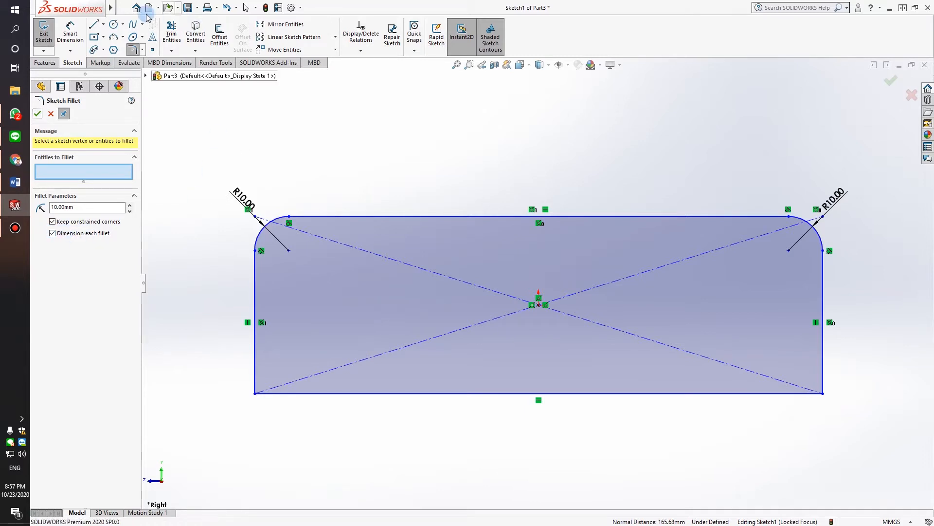
pyautogui.click(131, 49)
pyautogui.click(132, 49)
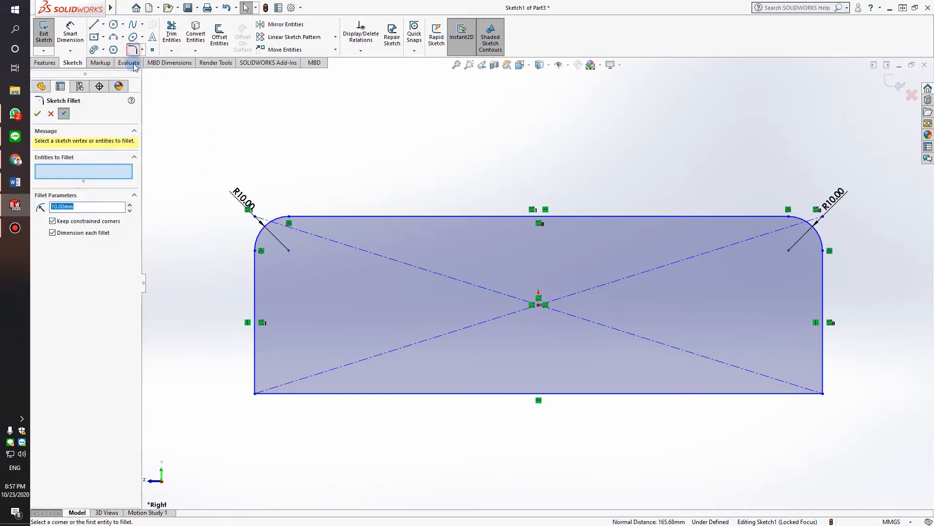
pyautogui.click(52, 234)
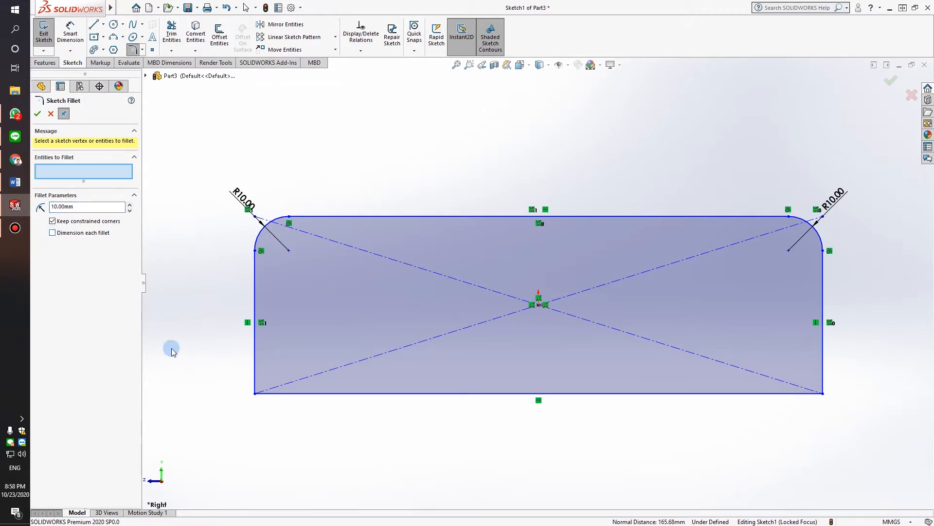
pyautogui.click(256, 393)
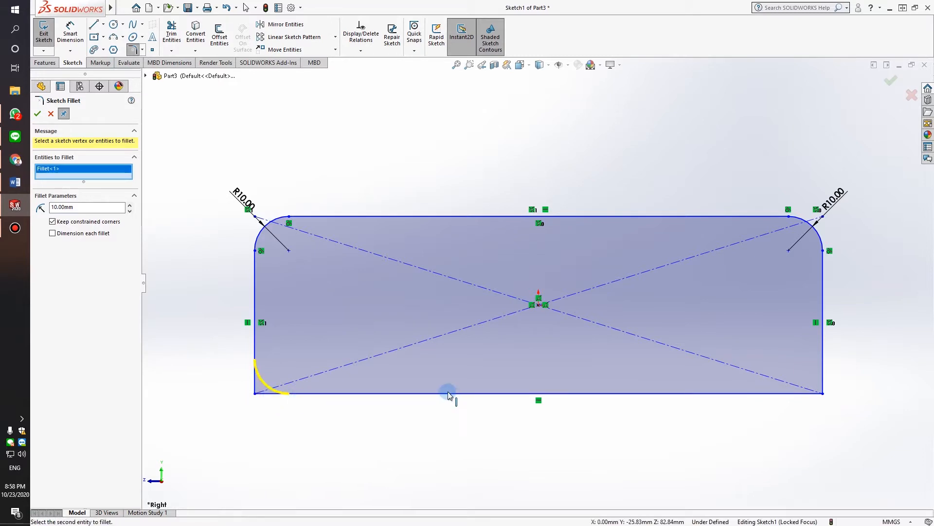
pyautogui.click(823, 393)
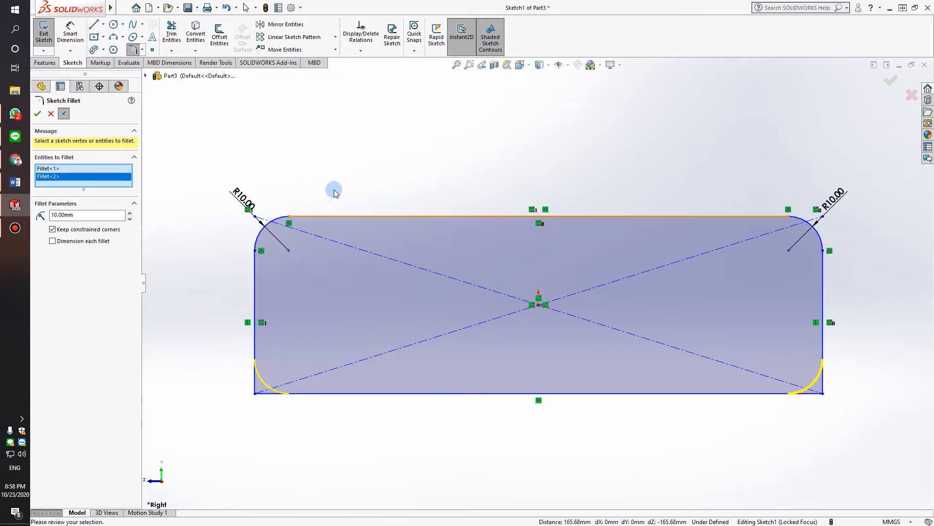
pyautogui.click(38, 114)
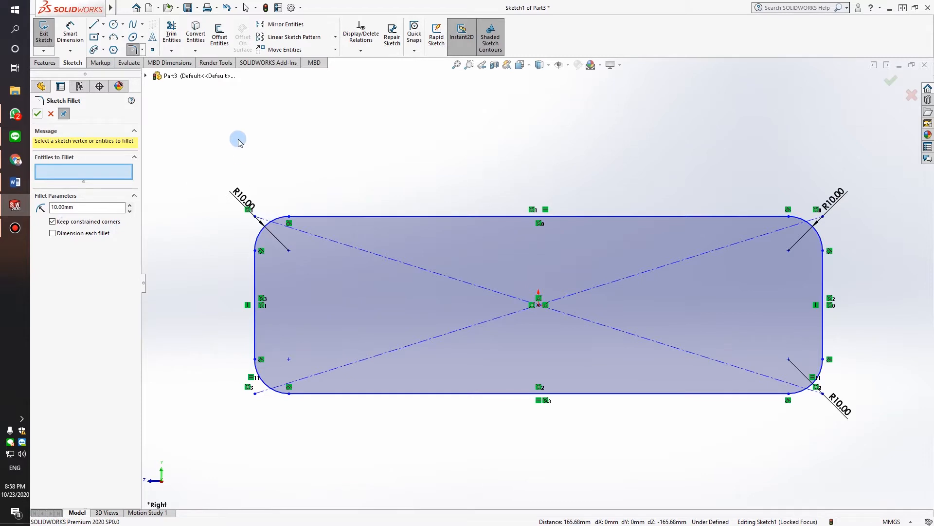
# Sketch a second center rectangle, about 394 by 207 mm, above the filleted rectangle
pyautogui.scroll(8, 457, 201)
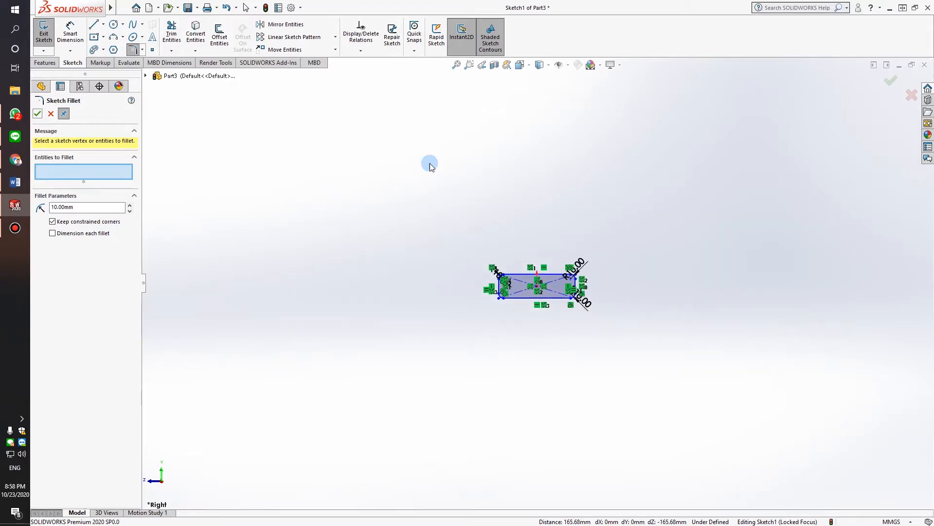
pyautogui.click(95, 38)
pyautogui.click(467, 151)
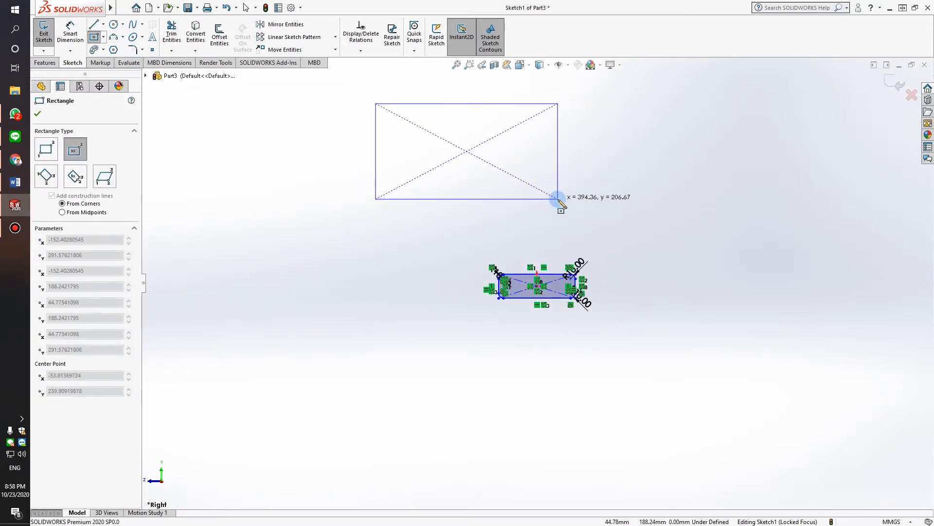
pyautogui.click(557, 199)
pyautogui.scroll(6, 548, 175)
pyautogui.scroll(-7, 553, 228)
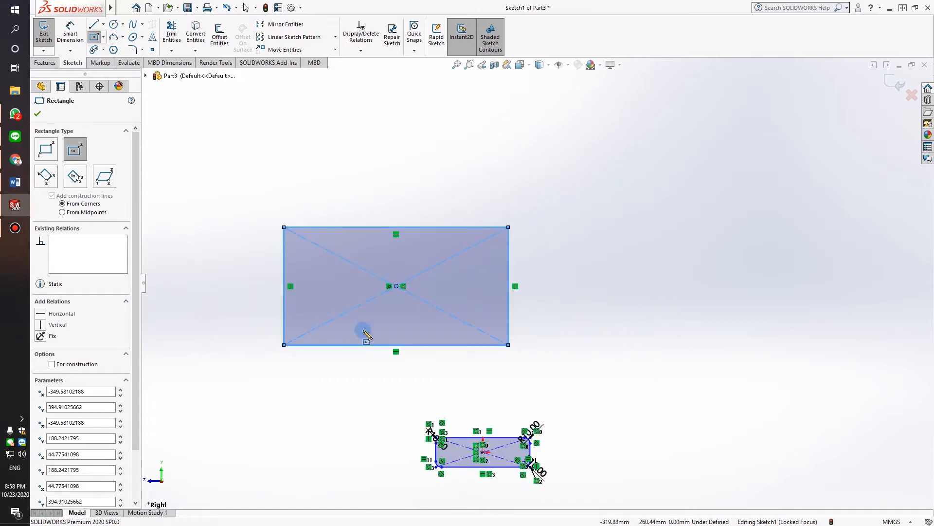
# Hide the sketch relations in the graphics area and leave the rectangle tool
pyautogui.click(568, 65)
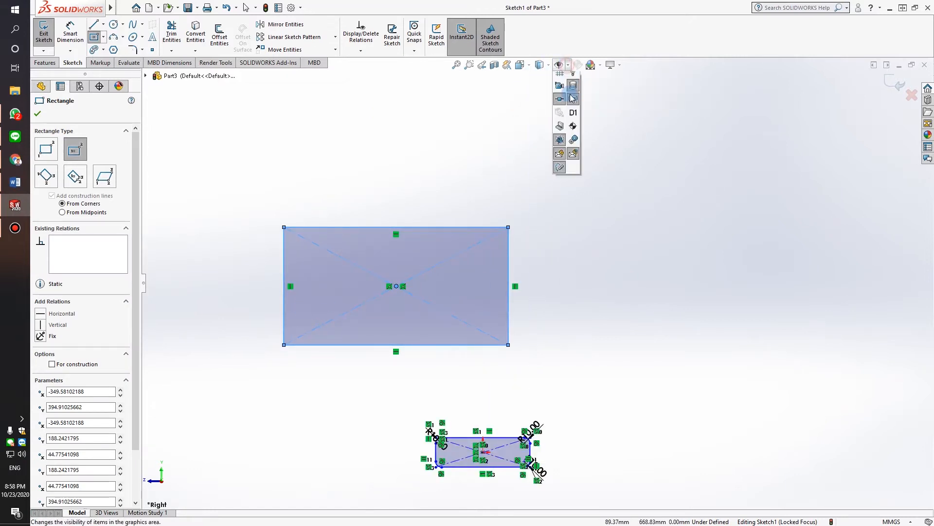
pyautogui.click(559, 168)
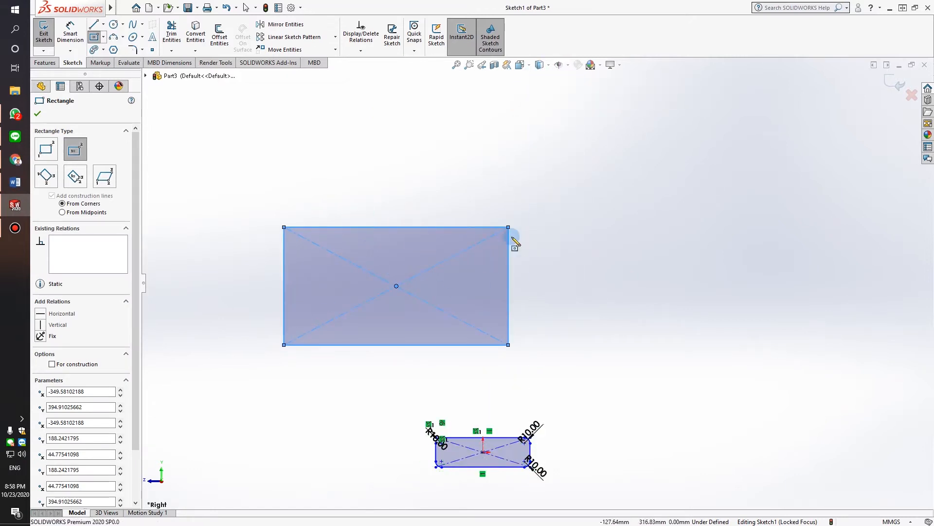
pyautogui.press('Escape')
pyautogui.scroll(2, 297, 246)
pyautogui.scroll(-3, 328, 251)
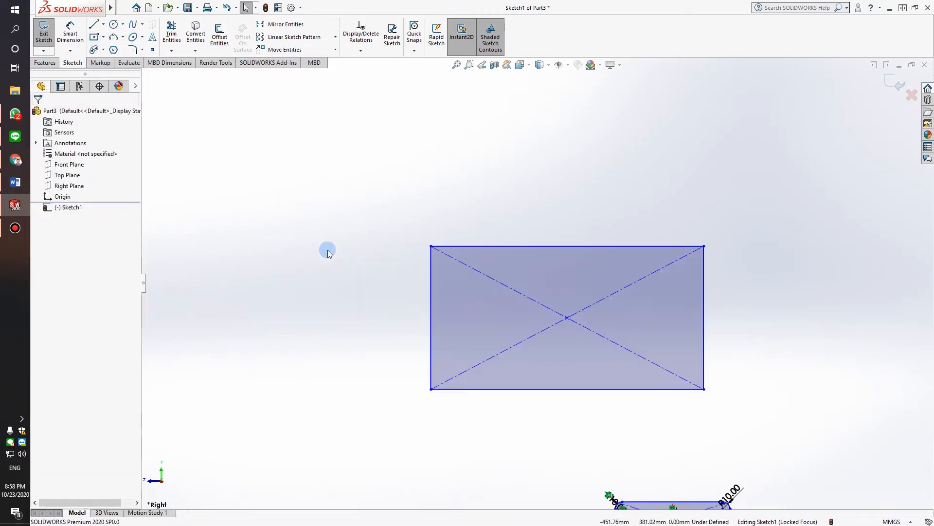
# Add a 50 mm sketch fillet to the new rectangle's upper-left corner with Keep constrained corners and Dimension each fillet off
pyautogui.click(132, 49)
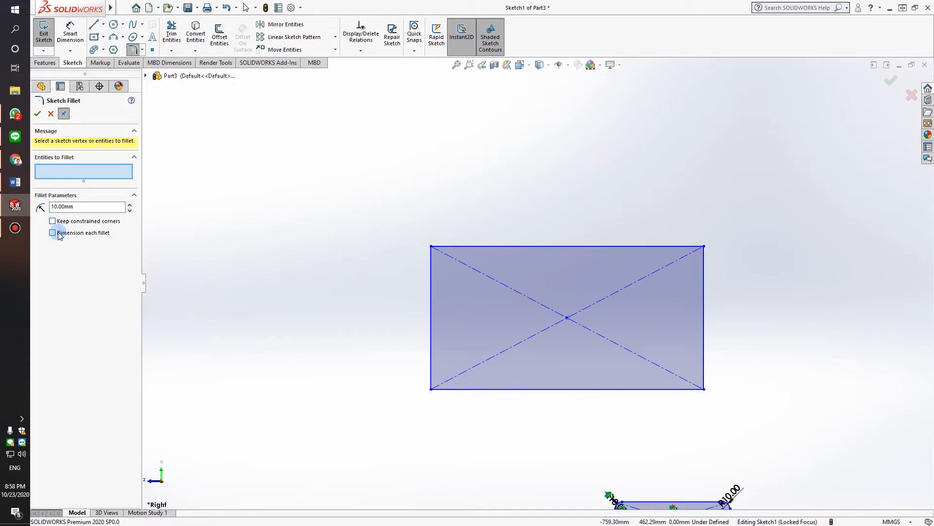
pyautogui.click(432, 247)
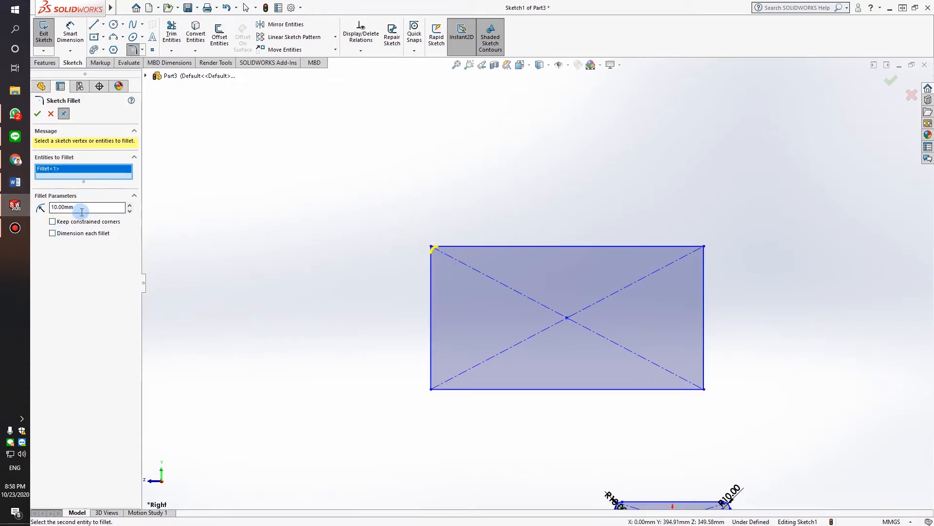
pyautogui.moveTo(84, 207); pyautogui.dragTo(11, 209)
pyautogui.moveTo(12, 210)
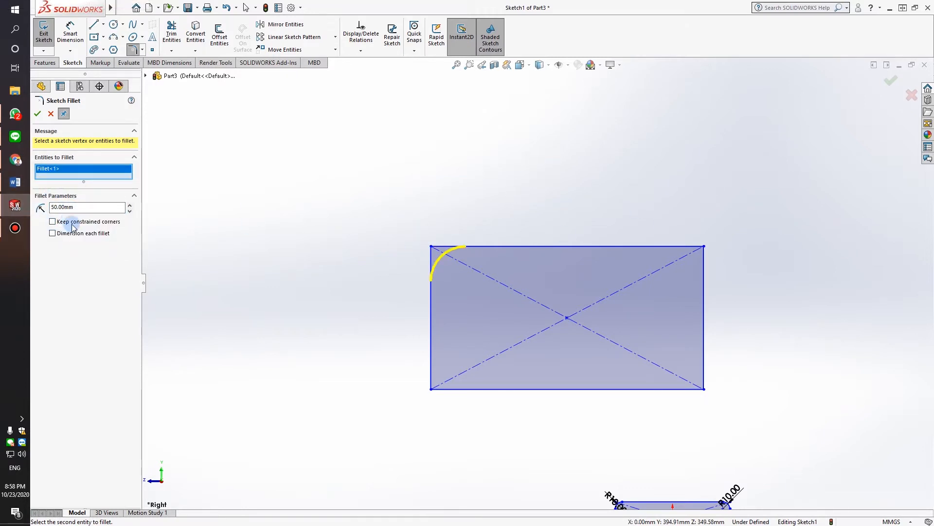
pyautogui.click(37, 114)
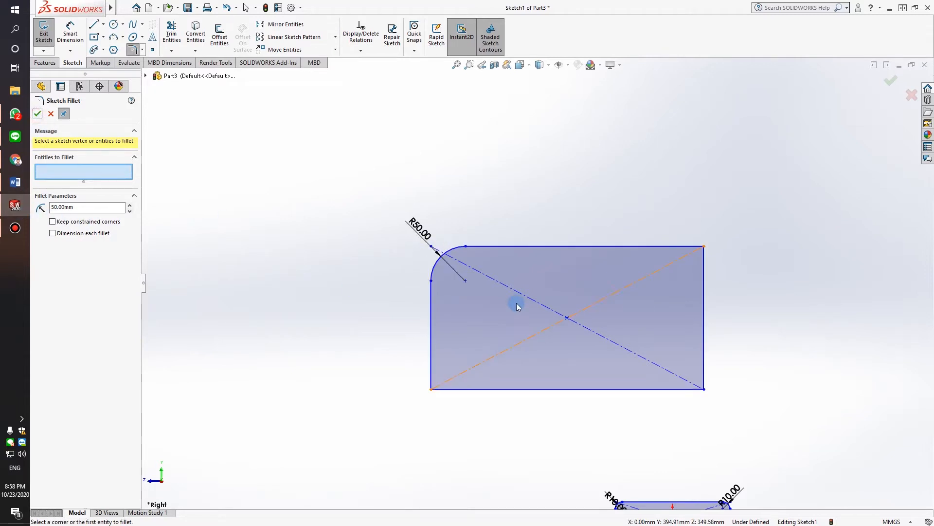
# Turn on Keep constrained corners and add a 50 mm sketch fillet to the large rectangle's upper-right corner
pyautogui.scroll(2, 516, 317)
pyautogui.scroll(-4, 486, 262)
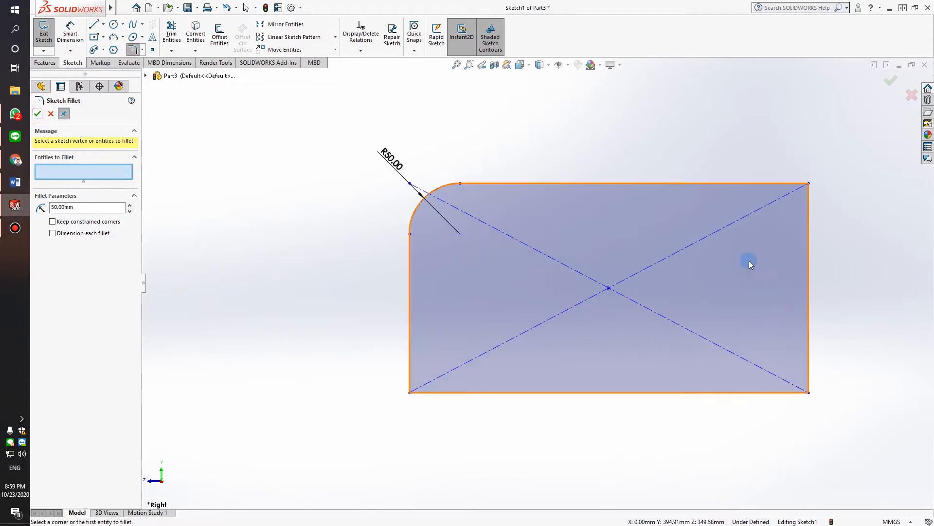
pyautogui.scroll(2, 611, 267)
pyautogui.scroll(-3, 611, 268)
pyautogui.click(77, 223)
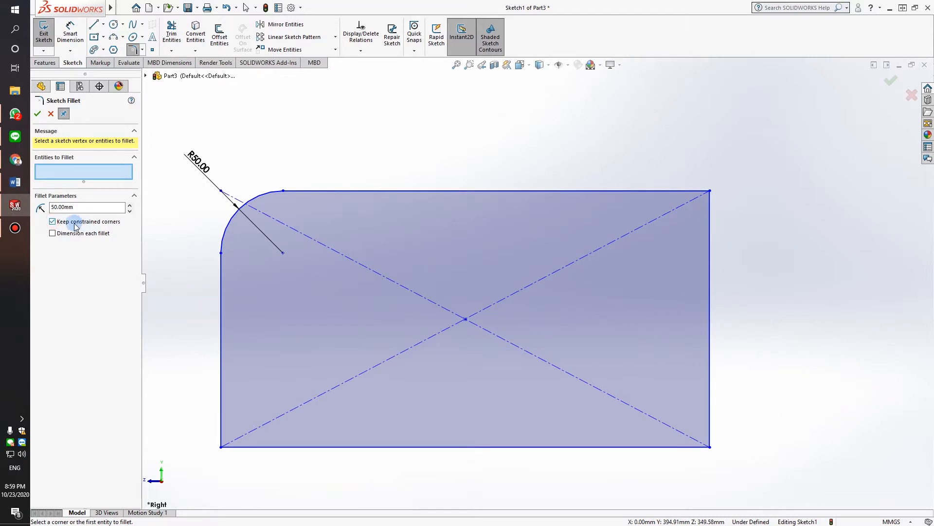
pyautogui.click(711, 192)
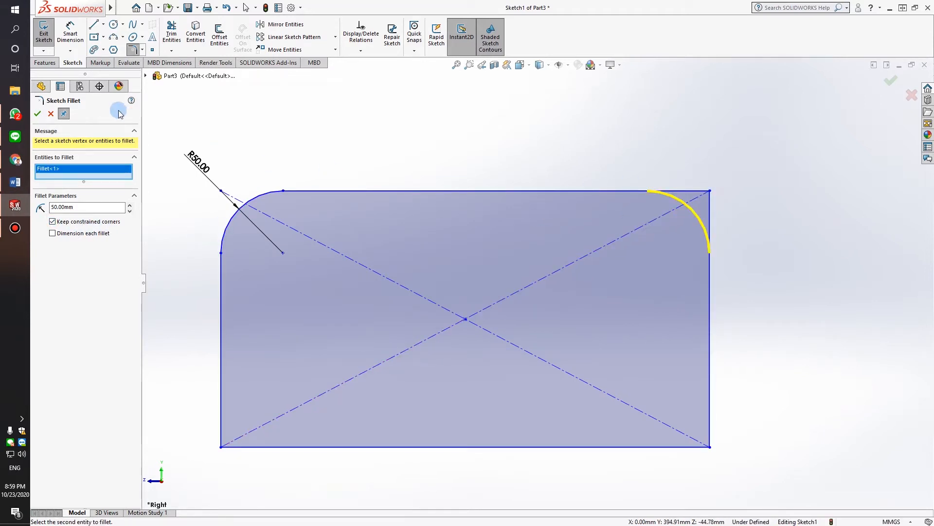
pyautogui.click(38, 113)
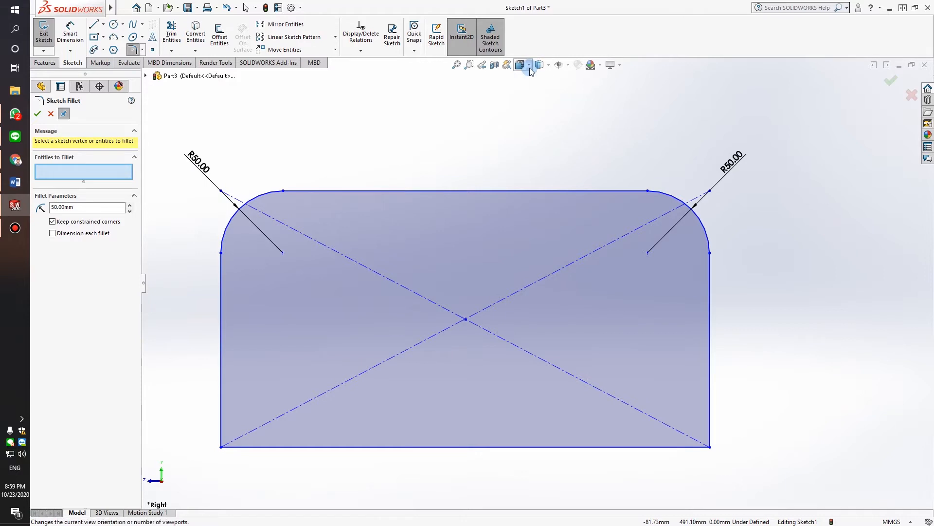
# Leave the Sketch Fillet tool, show the sketch relations, and inspect the original corner point beside the upper-left fillet
pyautogui.click(555, 66)
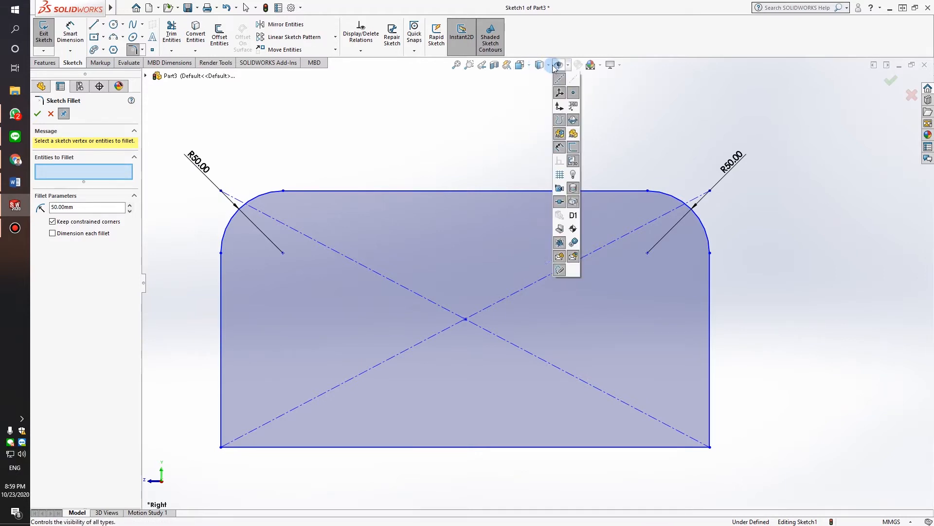
pyautogui.click(568, 65)
pyautogui.click(568, 64)
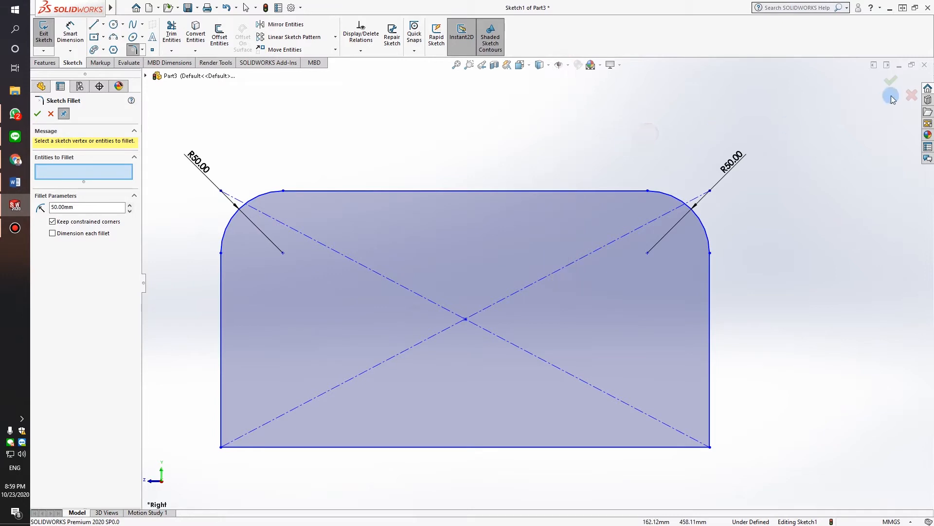
pyautogui.click(893, 79)
pyautogui.click(568, 67)
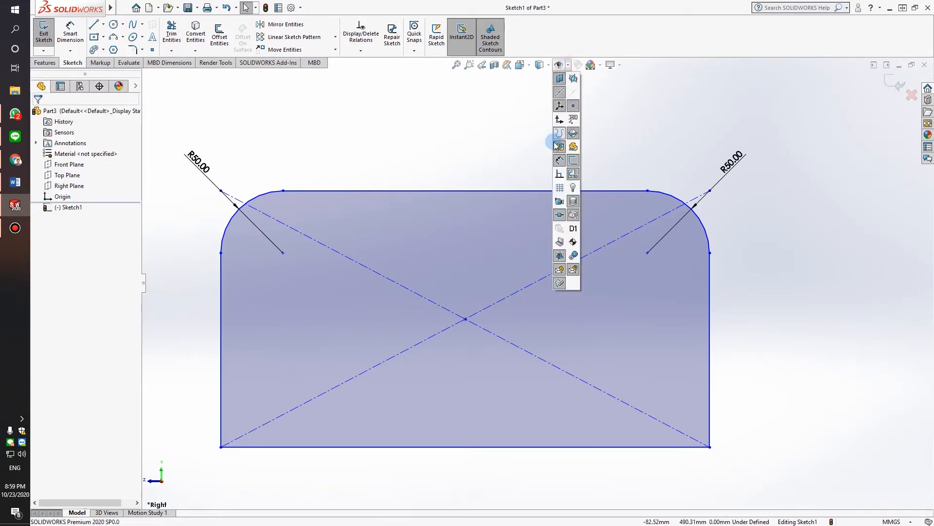
pyautogui.click(559, 178)
pyautogui.click(446, 145)
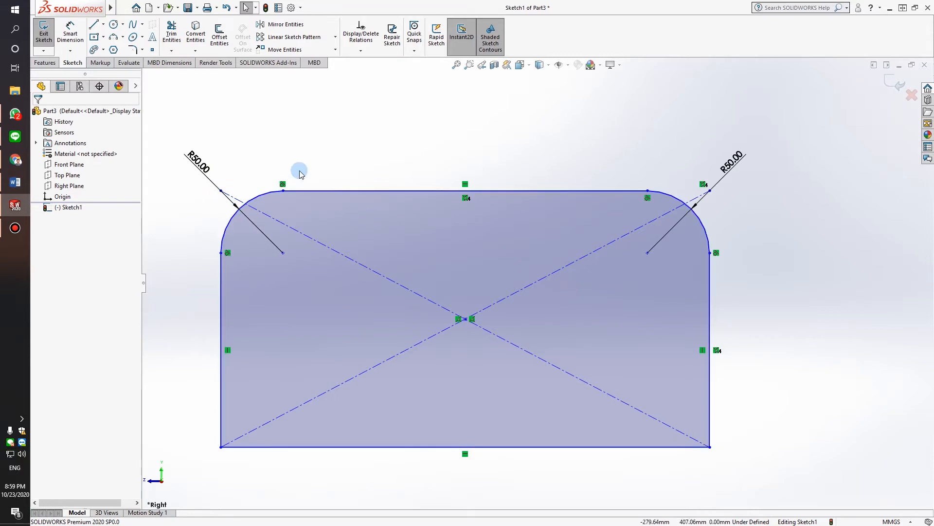
pyautogui.click(221, 192)
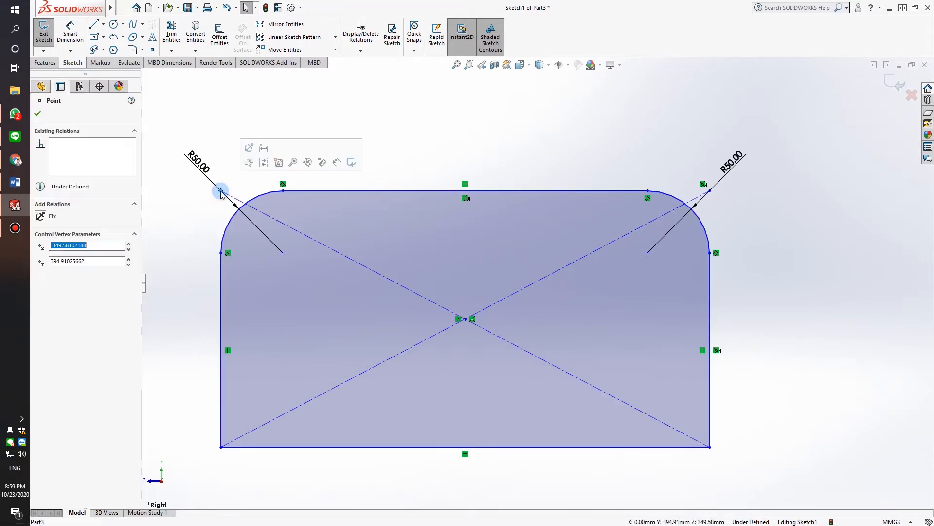
pyautogui.click(481, 143)
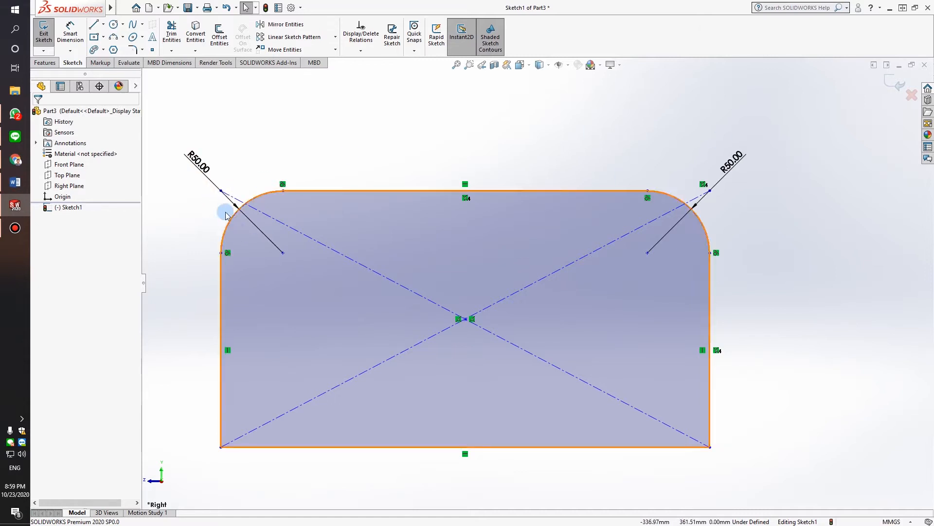
# Move the detached corner point at the upper-left fillet outward, and stretch the rectangle outward by the constrained point at its upper-right fillet
pyautogui.moveTo(221, 191)
pyautogui.mouseDown()
pyautogui.moveTo(534, 125)
pyautogui.moveTo(247, 178)
pyautogui.moveTo(100, 282)
pyautogui.moveTo(209, 203)
pyautogui.moveTo(211, 180)
pyautogui.mouseUp()
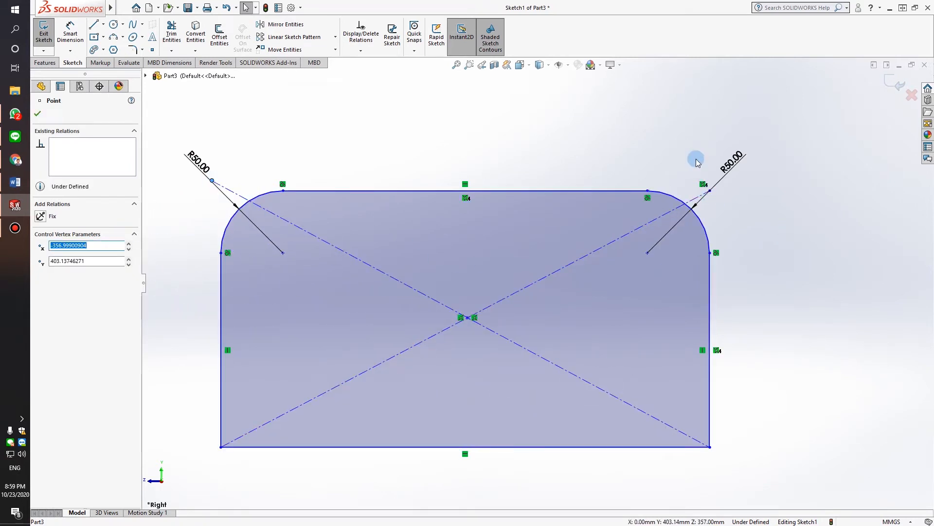
pyautogui.moveTo(710, 192)
pyautogui.mouseDown()
pyautogui.moveTo(755, 175)
pyautogui.moveTo(668, 244)
pyautogui.moveTo(718, 162)
pyautogui.moveTo(760, 167)
pyautogui.mouseUp()
pyautogui.moveTo(605, 182)
pyautogui.mouseDown()
pyautogui.moveTo(793, 101)
pyautogui.moveTo(827, 184)
pyautogui.moveTo(740, 180)
pyautogui.mouseUp()
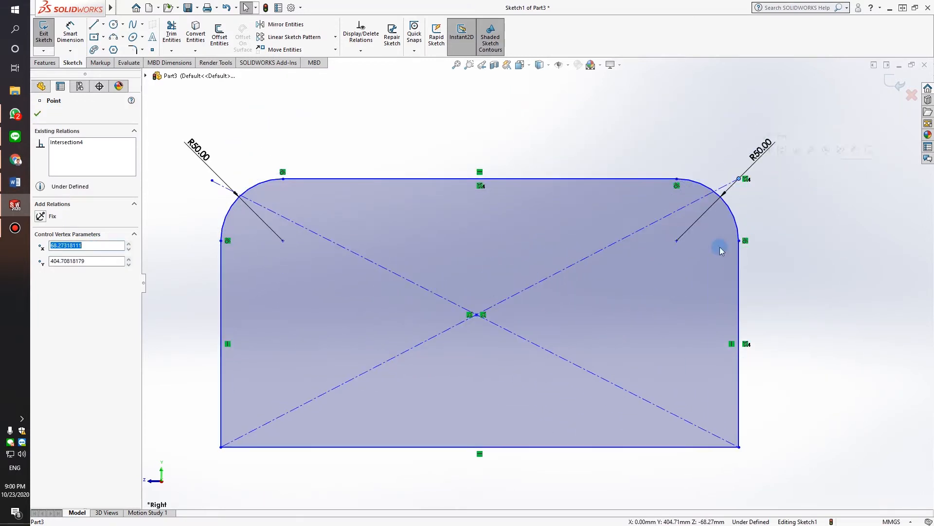
pyautogui.click(796, 276)
# Undo the corner point moves and the rectangle's upper-right fillet
pyautogui.hotkey('ctrl', 'z')
pyautogui.hotkey('ctrl', 'z')
pyautogui.hotkey('ctrl', 'z')
pyautogui.hotkey('ctrl', 'z')
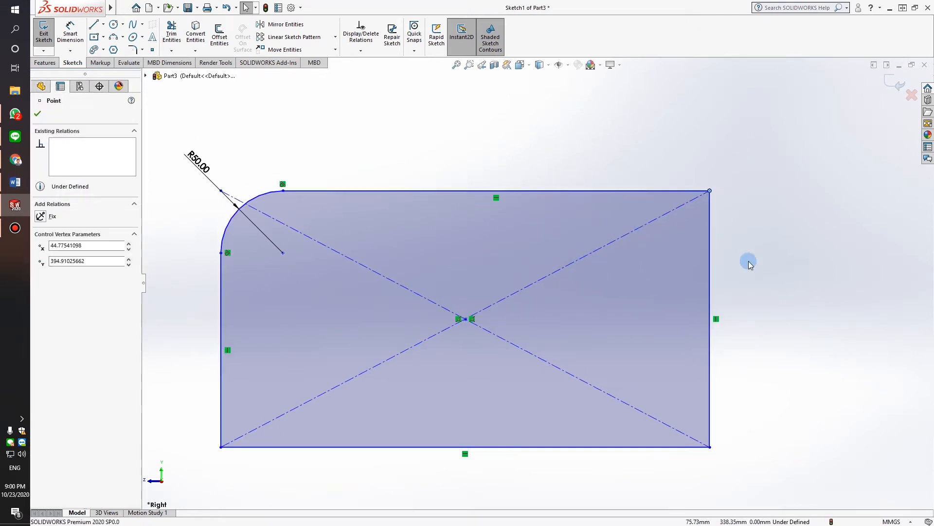
# Draw a center rectangle about 338 by 207 mm beside the large rectangle, aligned with its center and upper edge
pyautogui.scroll(6, 747, 262)
pyautogui.scroll(-2, 751, 268)
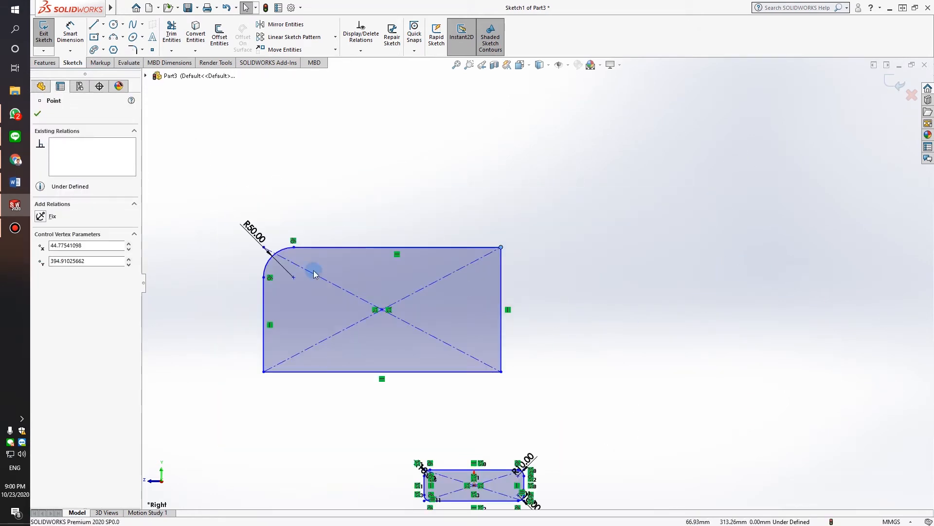
pyautogui.click(93, 37)
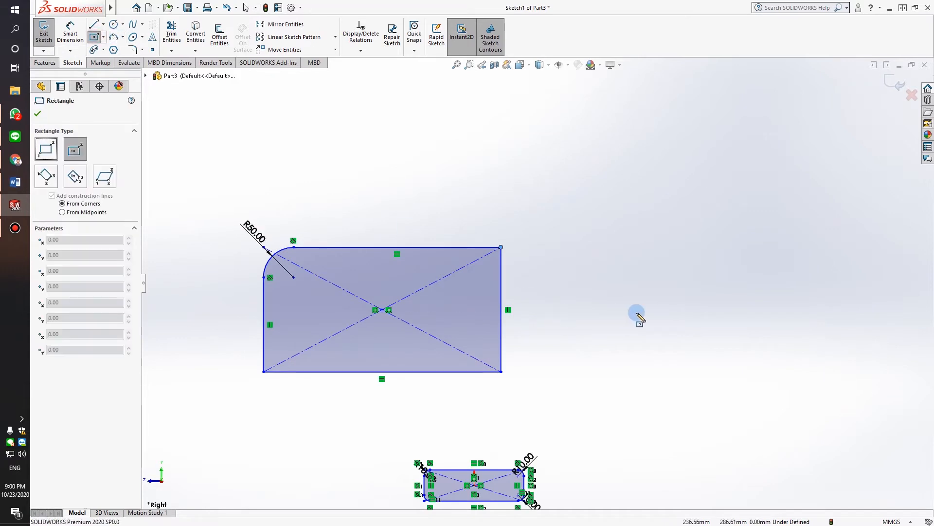
pyautogui.click(706, 309)
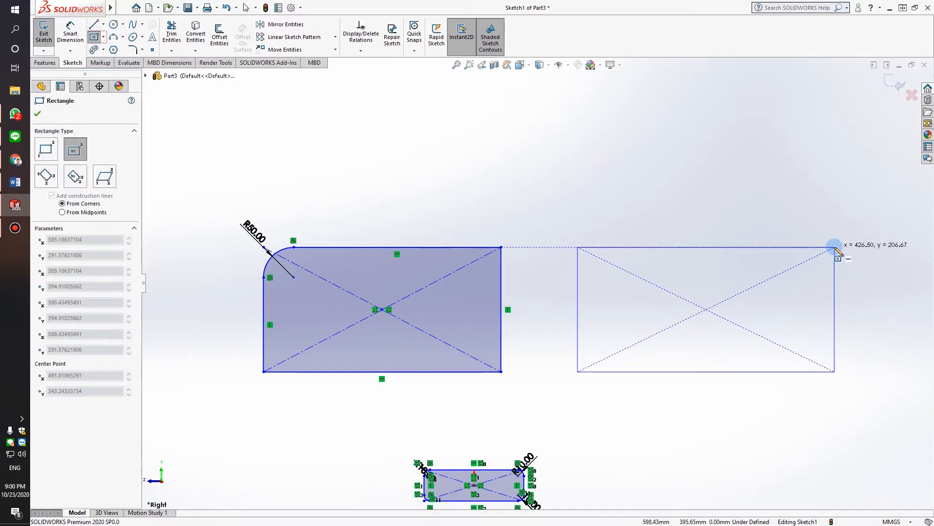
pyautogui.click(808, 247)
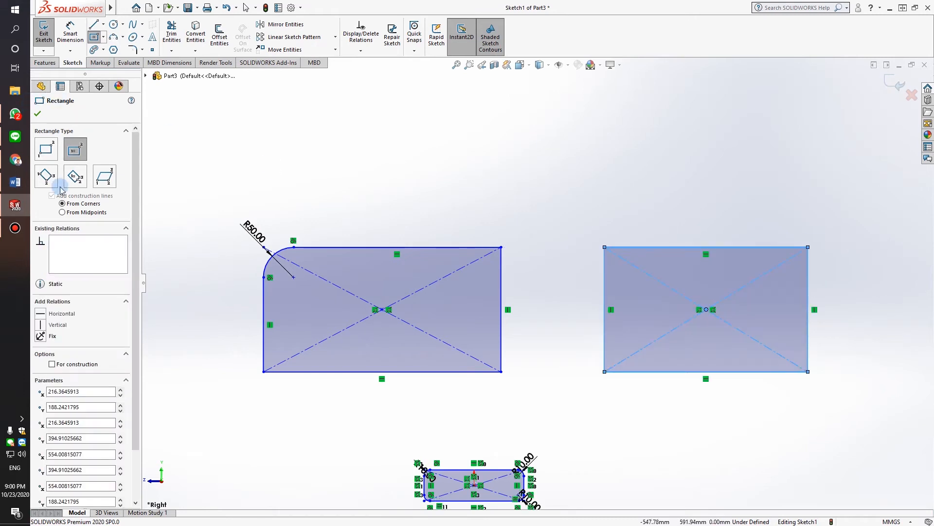
# Add a 50 mm sketch fillet to the new rectangle's upper-right corner with Keep constrained corners on and Dimension each fillet off
pyautogui.click(133, 50)
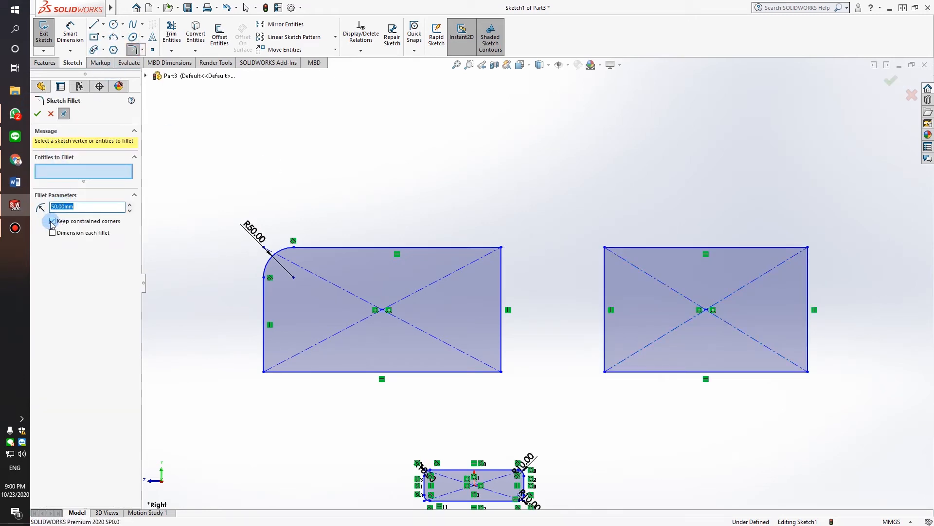
pyautogui.click(808, 248)
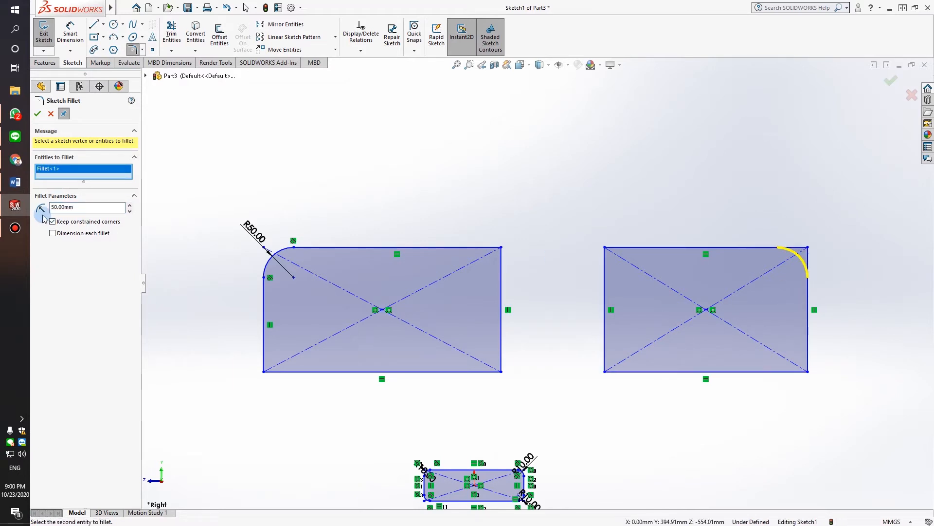
pyautogui.click(37, 113)
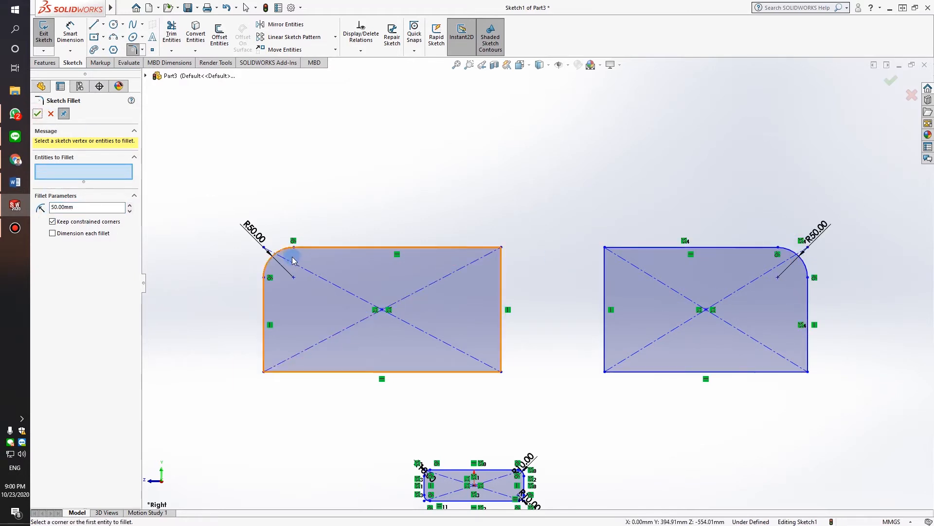
# Leave the Sketch Fillet tool and pull the original corner points beside both rectangles' fillets outward to compare their behavior
pyautogui.moveTo(264, 240); pyautogui.dragTo(257, 195)
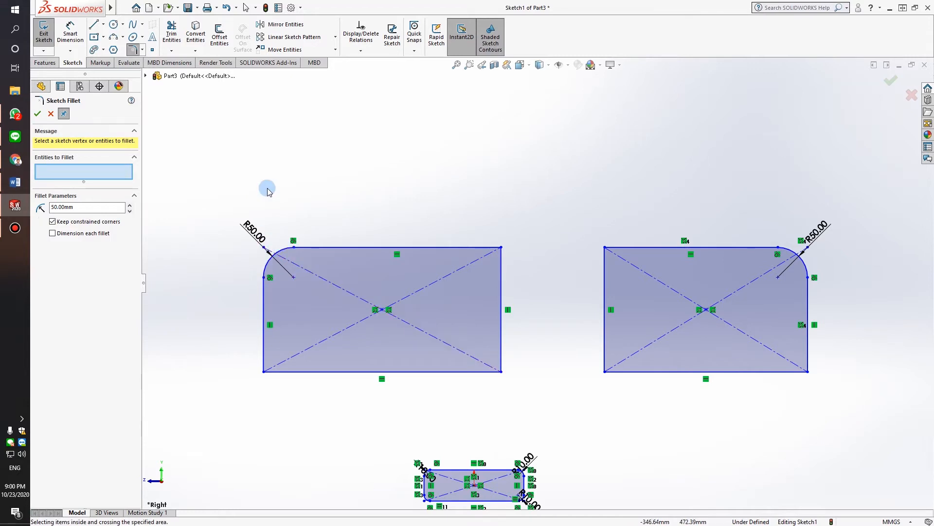
pyautogui.click(51, 113)
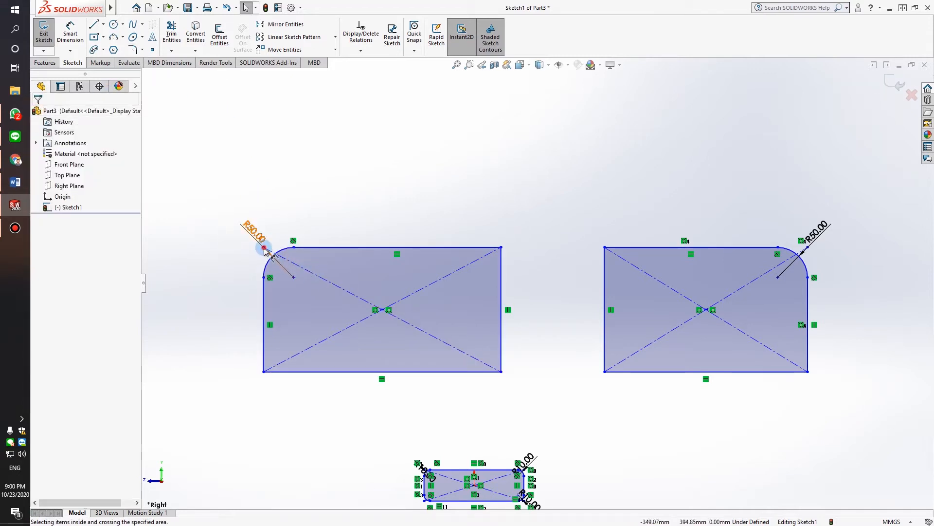
pyautogui.moveTo(265, 249); pyautogui.dragTo(246, 211)
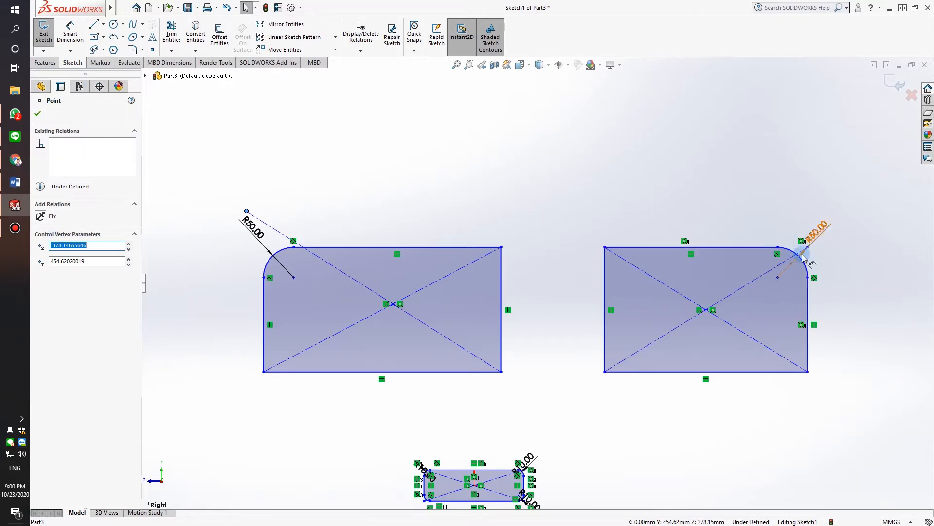
pyautogui.moveTo(807, 243); pyautogui.dragTo(857, 137)
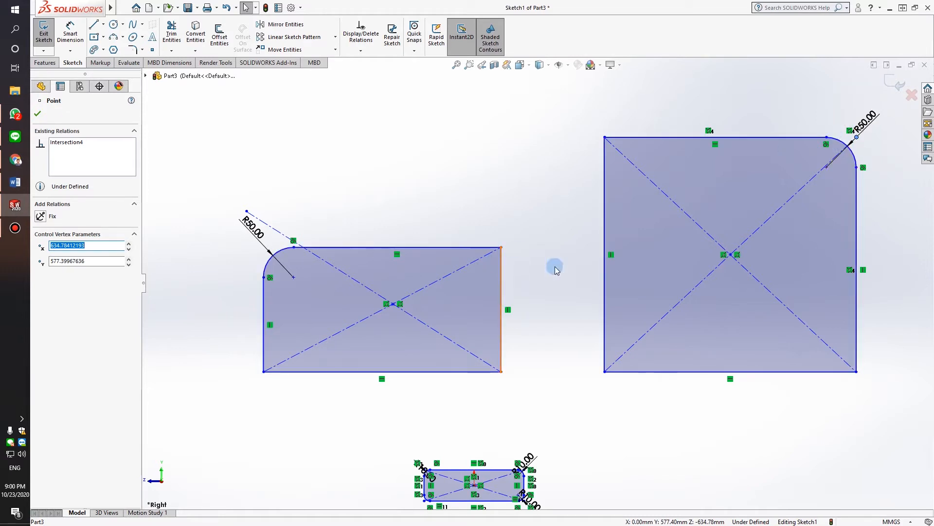
# Select all the rectangles and fillets in the sketch and delete them
pyautogui.scroll(10, 554, 265)
pyautogui.scroll(-5, 690, 263)
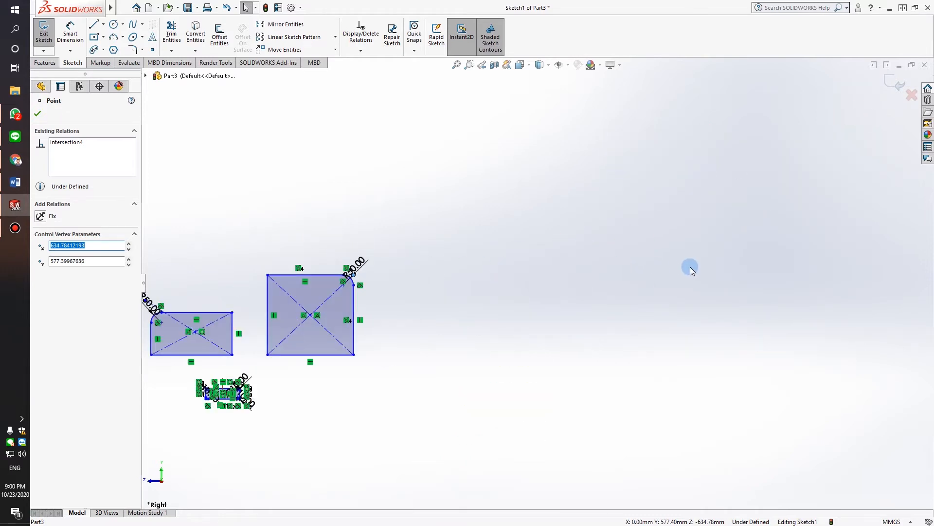
pyautogui.scroll(4, 297, 240)
pyautogui.moveTo(298, 240)
pyautogui.mouseDown()
pyautogui.moveTo(535, 418)
pyautogui.moveTo(516, 389)
pyautogui.mouseUp()
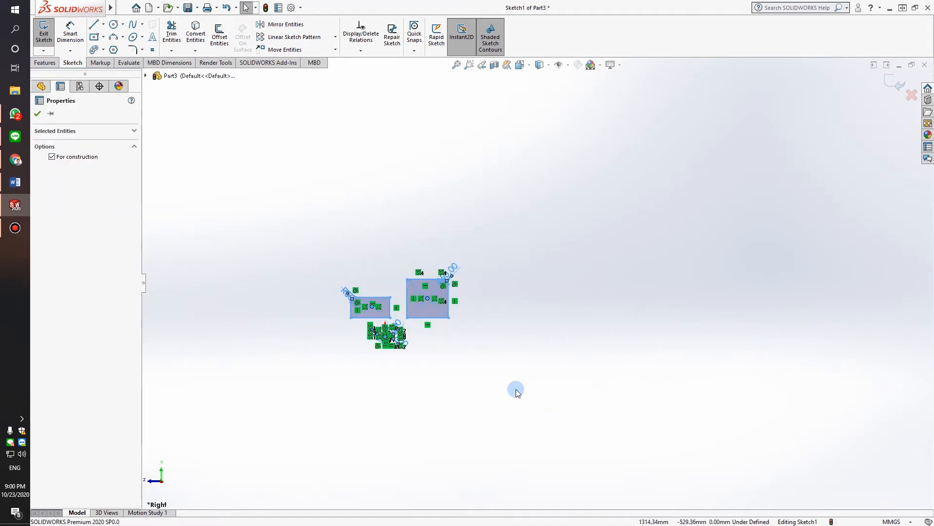
pyautogui.press('Delete')
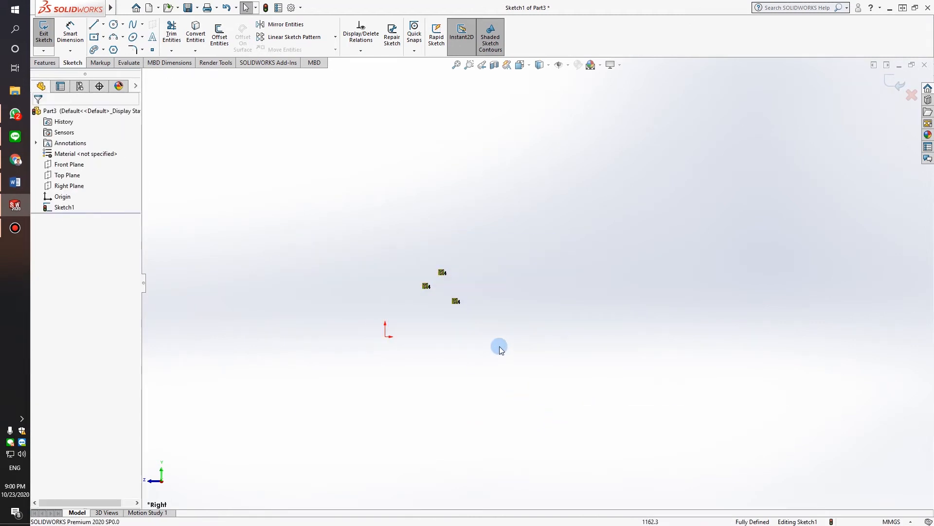
# Try to clear the leftover relation icons from the graphics area by changing the item visibility settings
pyautogui.moveTo(452, 197)
pyautogui.keyDown('ctrl'); pyautogui.mouseDown(button='middle')
pyautogui.moveTo(501, 242)
pyautogui.moveTo(515, 322)
pyautogui.mouseUp(button='middle'); pyautogui.keyUp('ctrl')
pyautogui.scroll(4, 577, 389)
pyautogui.scroll(1, 542, 233)
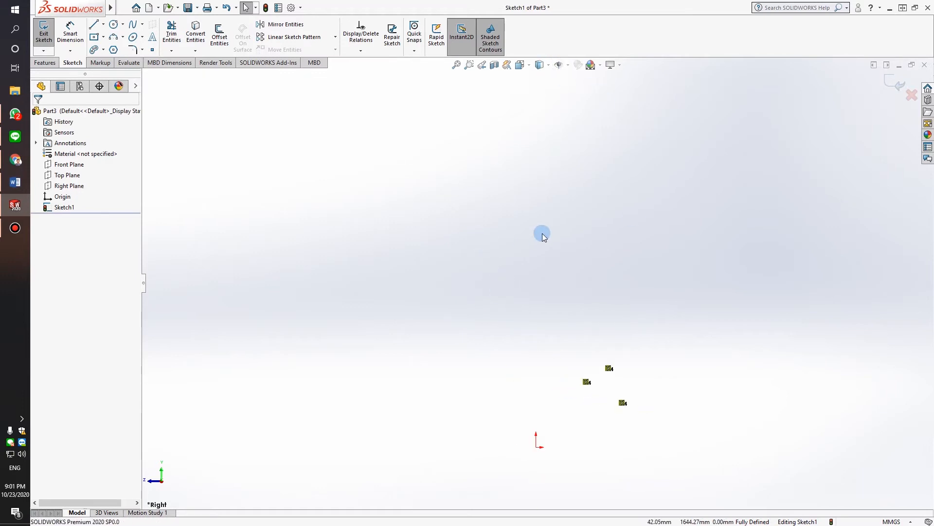
pyautogui.click(565, 65)
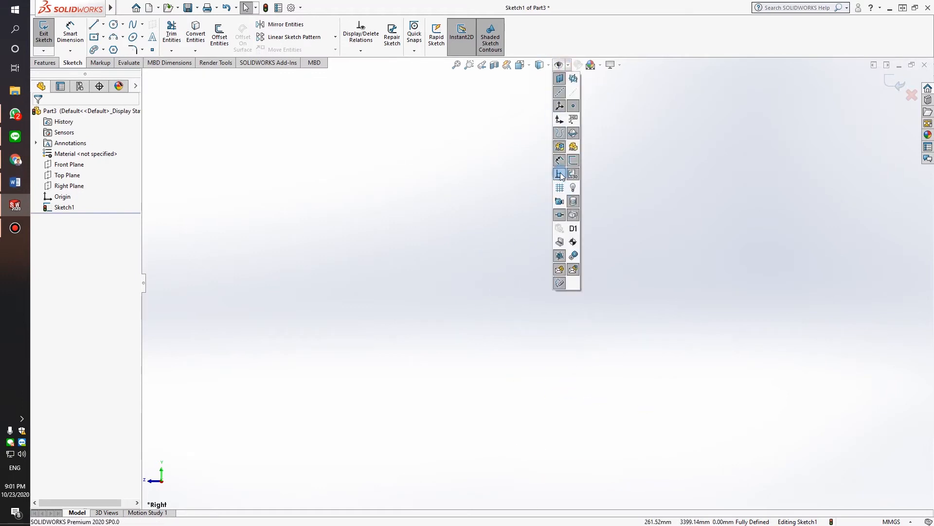
pyautogui.click(567, 342)
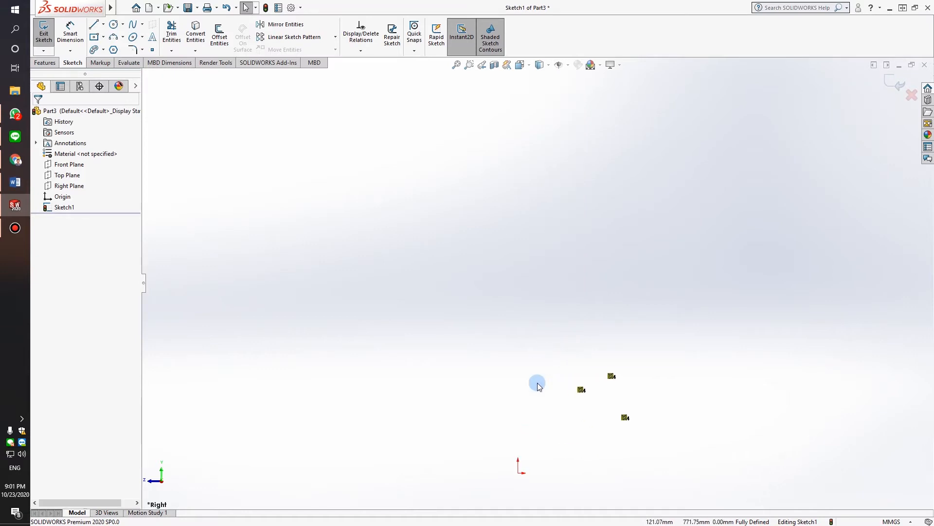
pyautogui.click(566, 66)
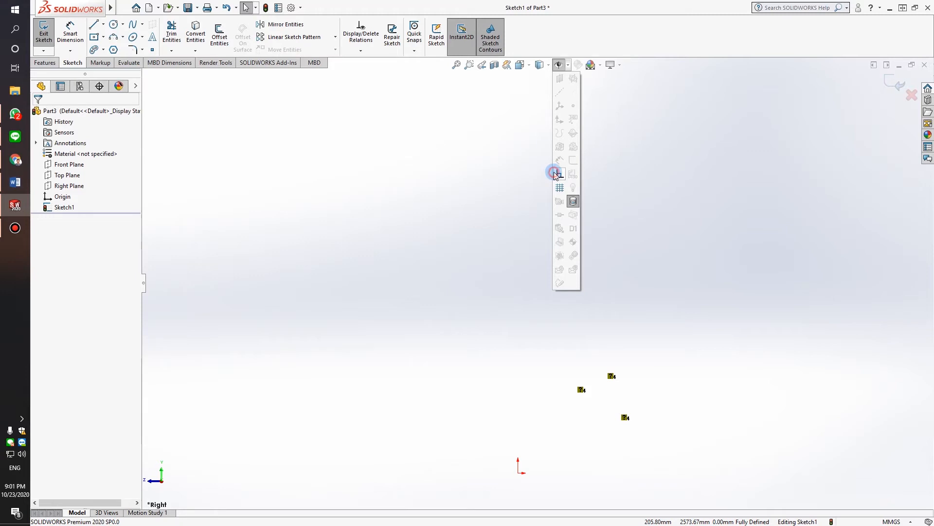
pyautogui.click(554, 174)
pyautogui.scroll(1, 499, 326)
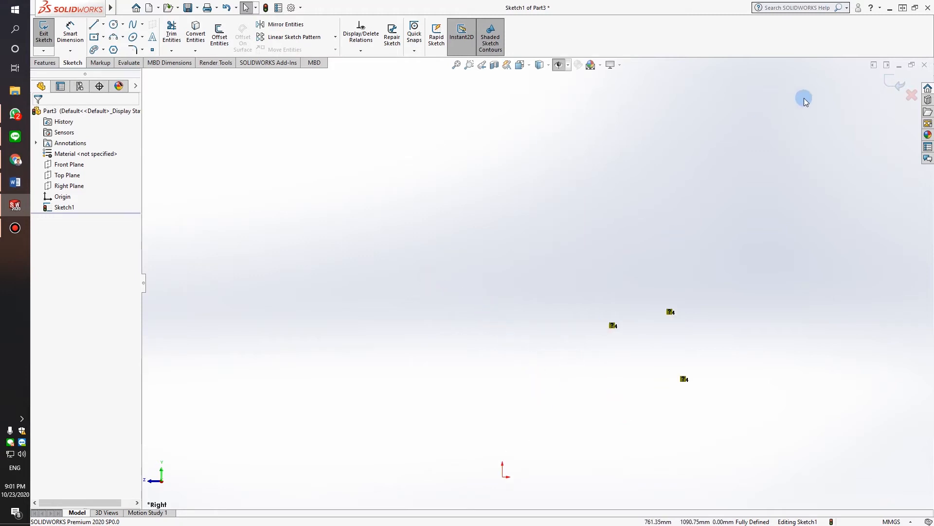
# Exit the sketch discarding its changes, and cancel the line command started without a sketch
pyautogui.click(912, 95)
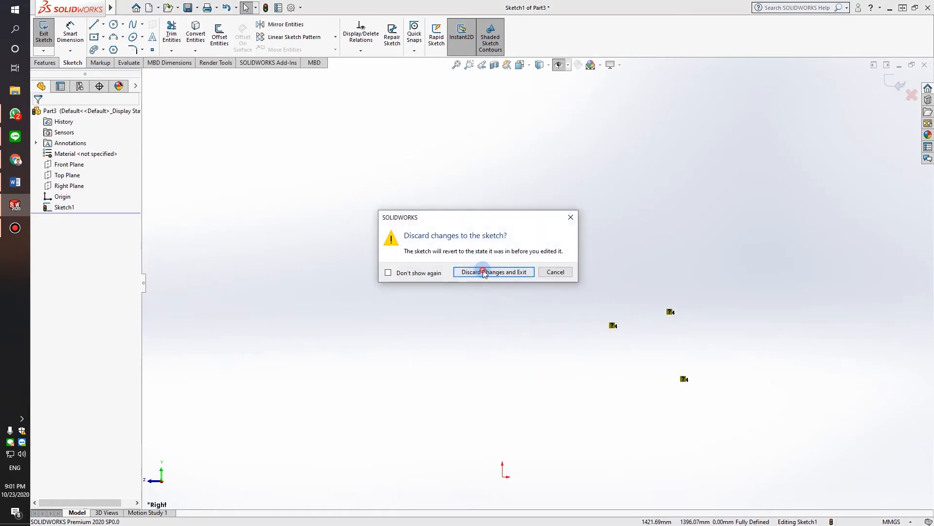
pyautogui.click(484, 272)
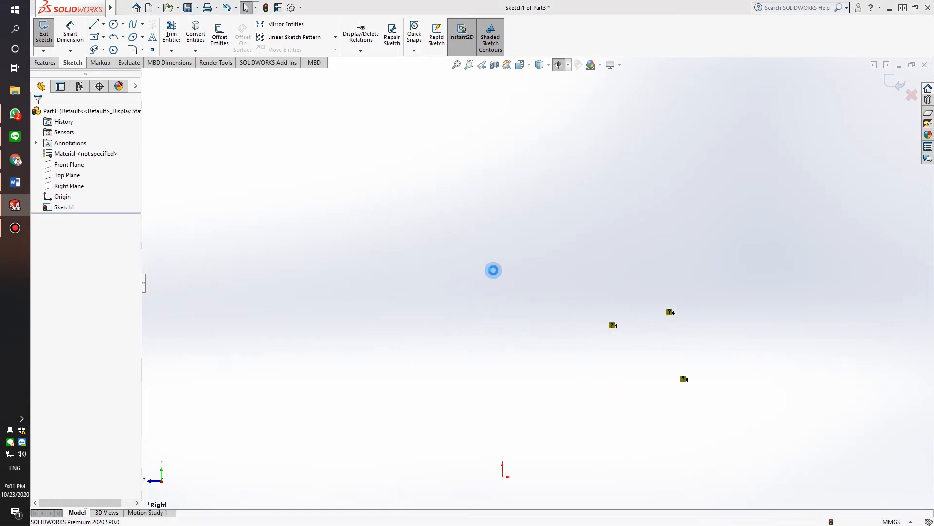
pyautogui.click(92, 24)
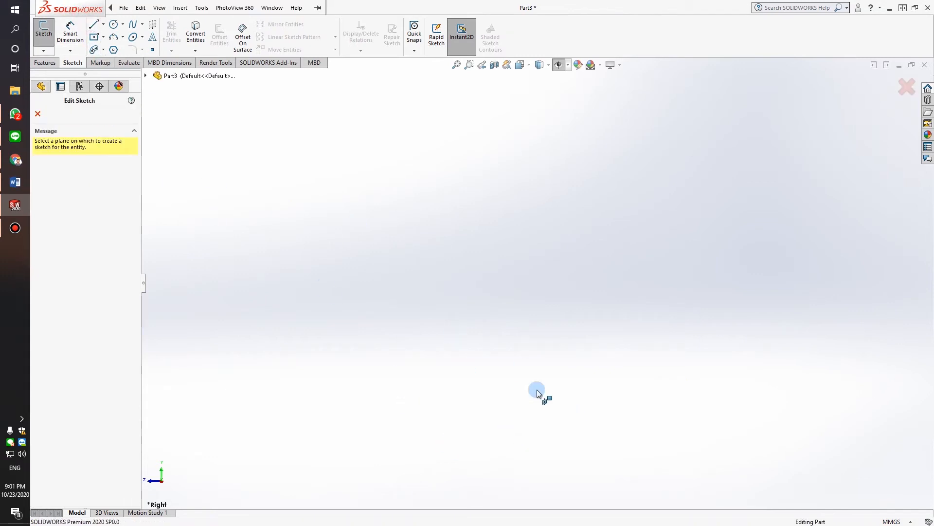
pyautogui.press('Escape')
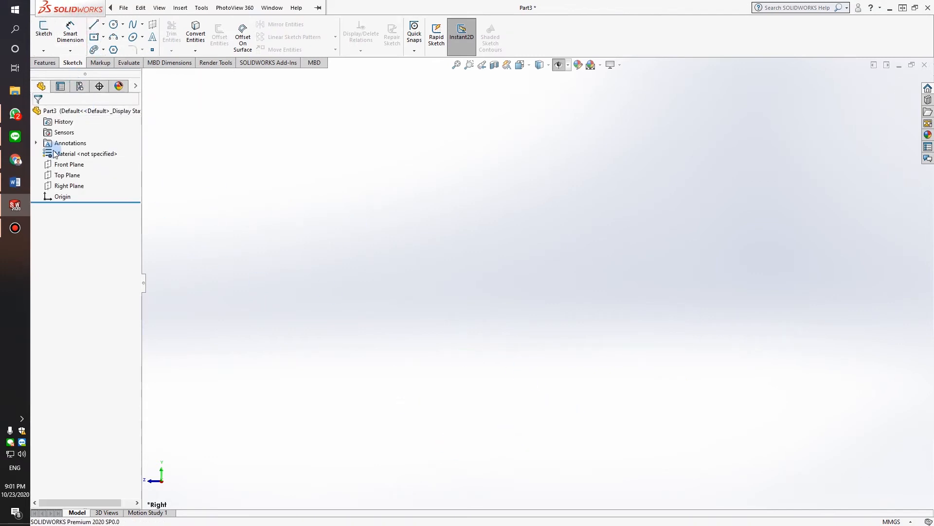
# Start a new sketch on the Right Plane
pyautogui.click(37, 32)
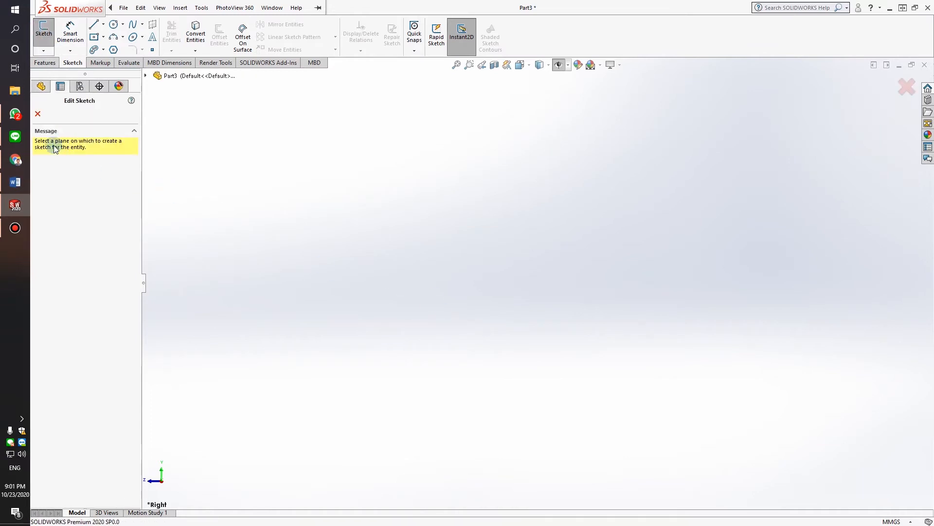
pyautogui.click(146, 75)
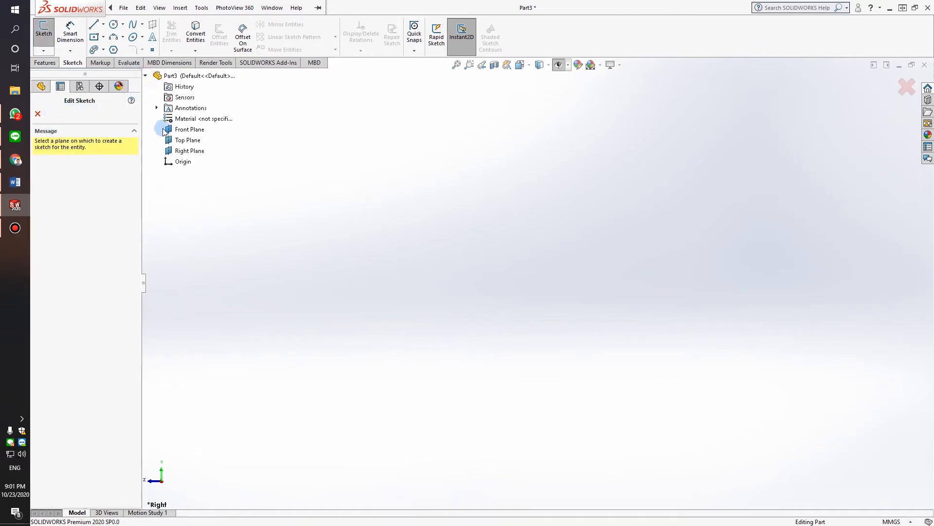
pyautogui.click(183, 148)
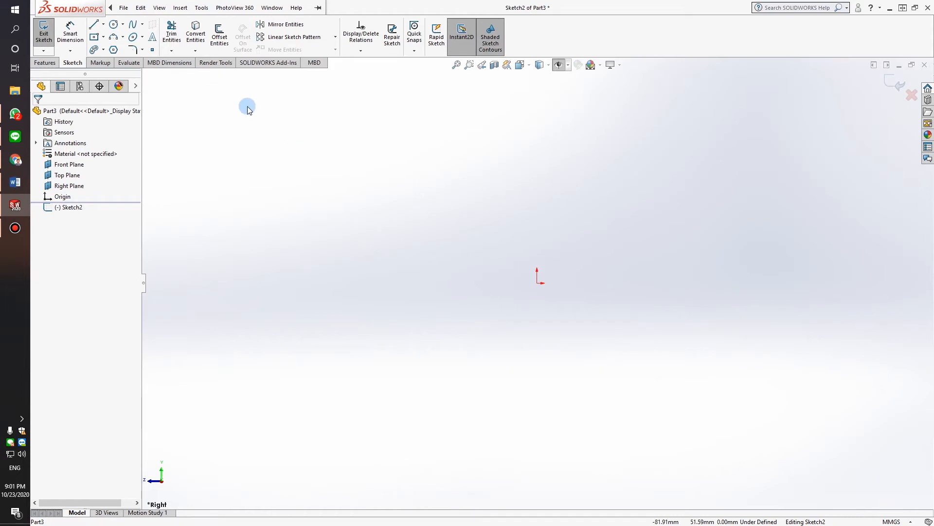
# Draw a closed irregular outline of eleven connected lines with a notch around the origin, then end the line command
pyautogui.click(100, 28)
pyautogui.click(461, 232)
pyautogui.click(640, 162)
pyautogui.click(691, 280)
pyautogui.click(678, 377)
pyautogui.click(568, 389)
pyautogui.click(422, 349)
pyautogui.click(354, 275)
pyautogui.click(431, 245)
pyautogui.click(472, 311)
pyautogui.click(563, 306)
pyautogui.click(579, 244)
pyautogui.click(460, 233)
pyautogui.press('Escape')
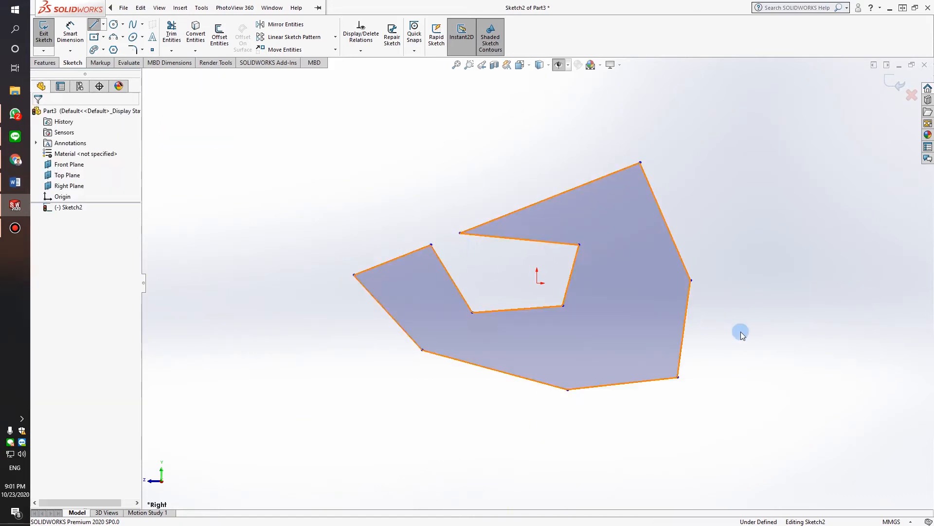
# Try to apply 50 mm sketch fillets to all corners of the outline at once with Keep constrained corners on
pyautogui.scroll(5, 620, 313)
pyautogui.scroll(-3, 618, 312)
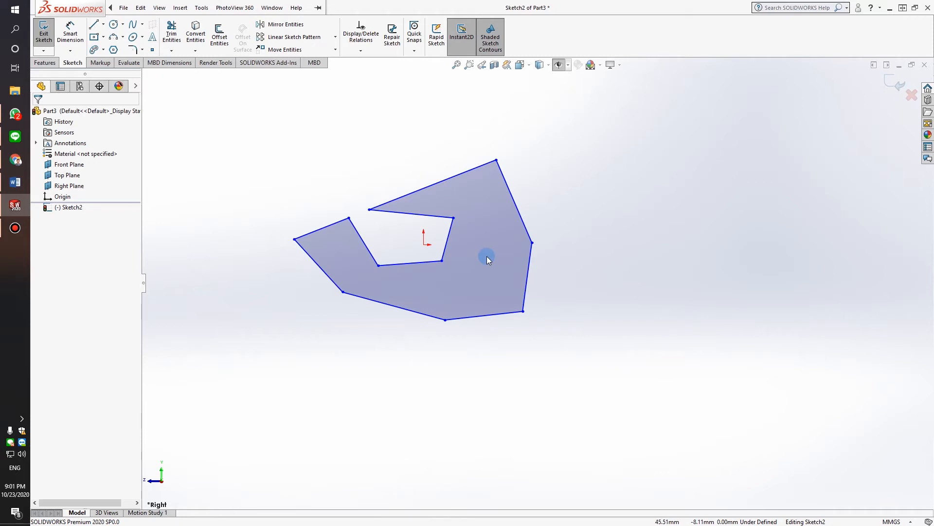
pyautogui.click(323, 242)
pyautogui.click(143, 49)
pyautogui.click(274, 150)
pyautogui.click(142, 49)
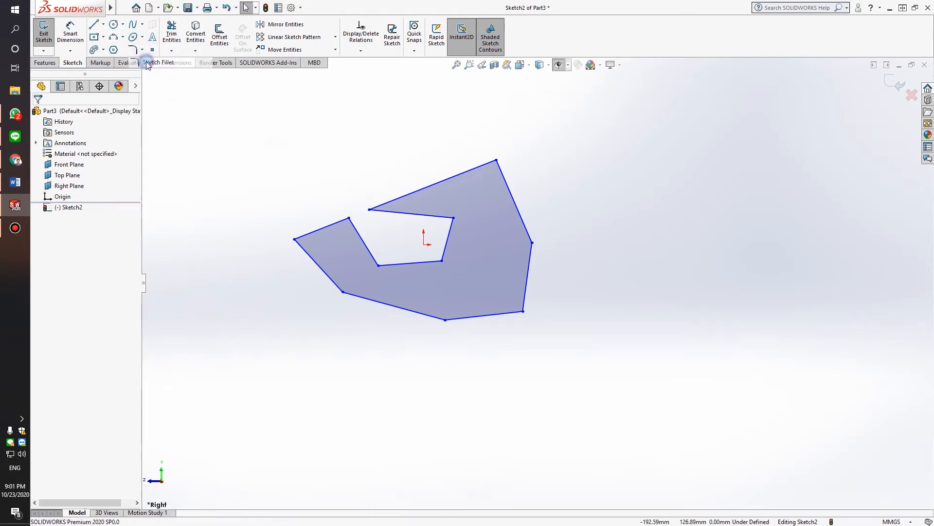
pyautogui.click(163, 61)
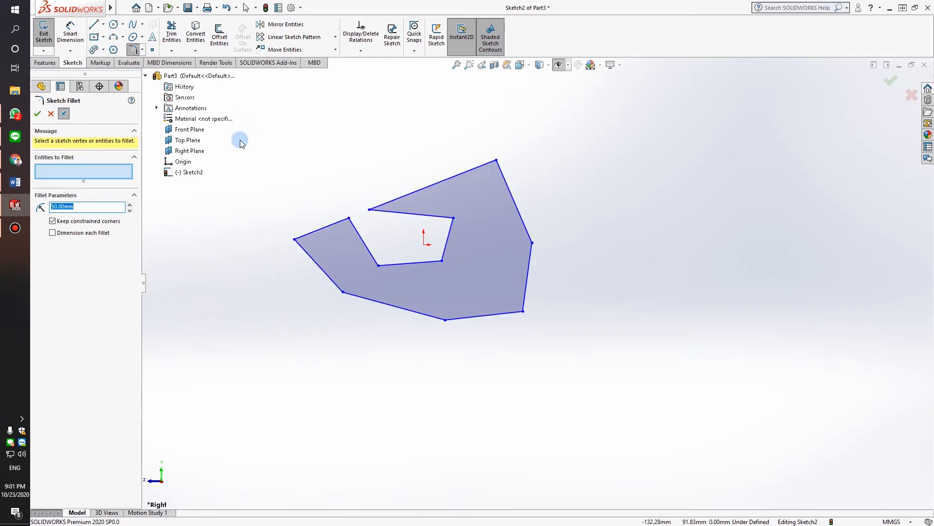
pyautogui.moveTo(246, 113)
pyautogui.mouseDown()
pyautogui.moveTo(521, 388)
pyautogui.moveTo(684, 381)
pyautogui.mouseUp()
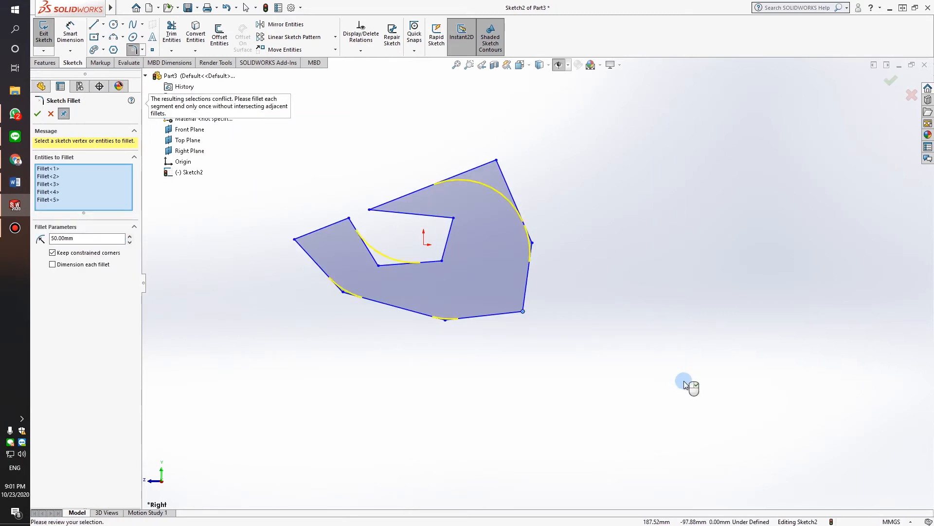
# Set the fillet radius to 10 mm and fillet all corners of the outline at once, keeping constrained corners
pyautogui.click(70, 238)
pyautogui.doubleClick(81, 239)
pyautogui.write('10')
pyautogui.moveTo(281, 125)
pyautogui.mouseDown()
pyautogui.moveTo(340, 277)
pyautogui.moveTo(608, 371)
pyautogui.mouseUp()
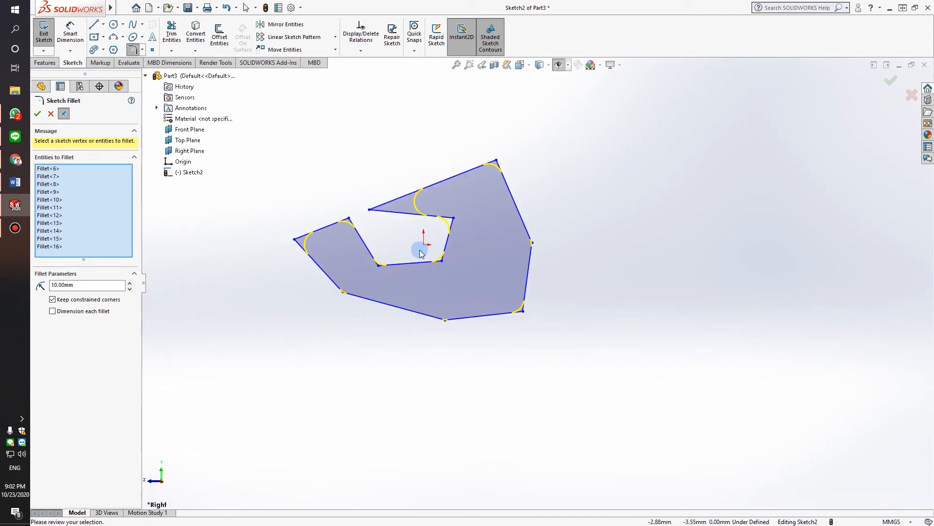
pyautogui.click(36, 114)
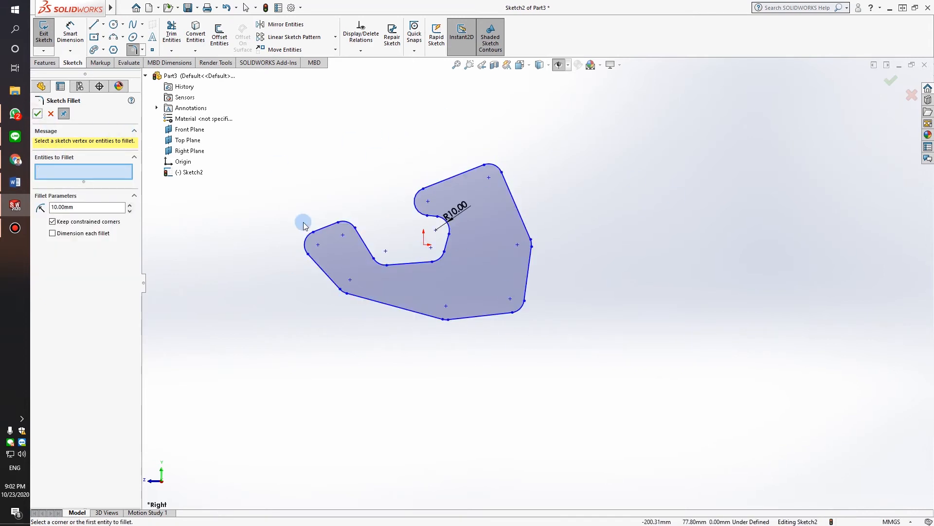
pyautogui.scroll(-2, 506, 303)
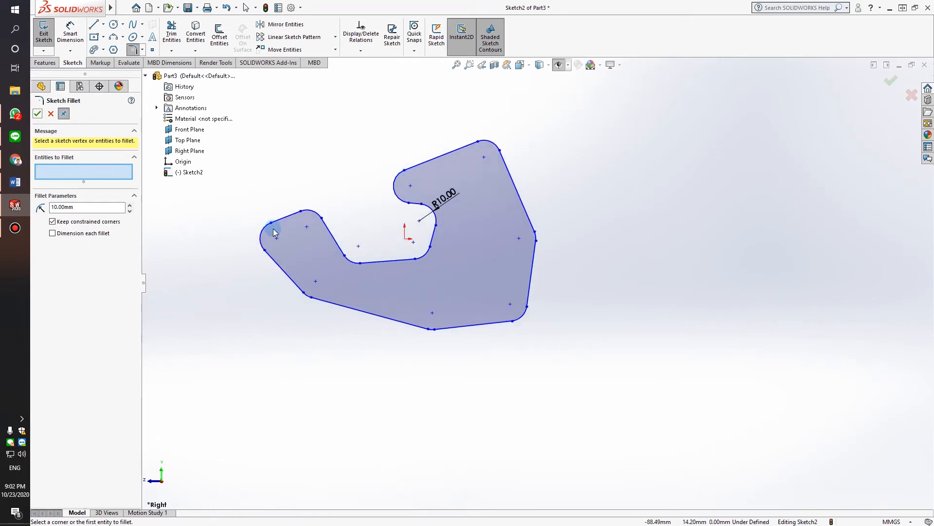
pyautogui.scroll(2, 636, 238)
pyautogui.rightClick(417, 188)
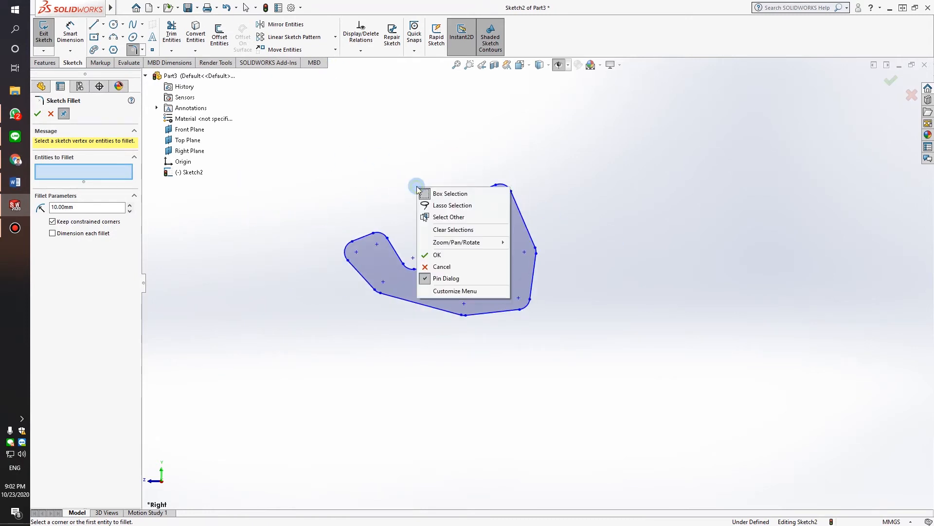
pyautogui.click(419, 144)
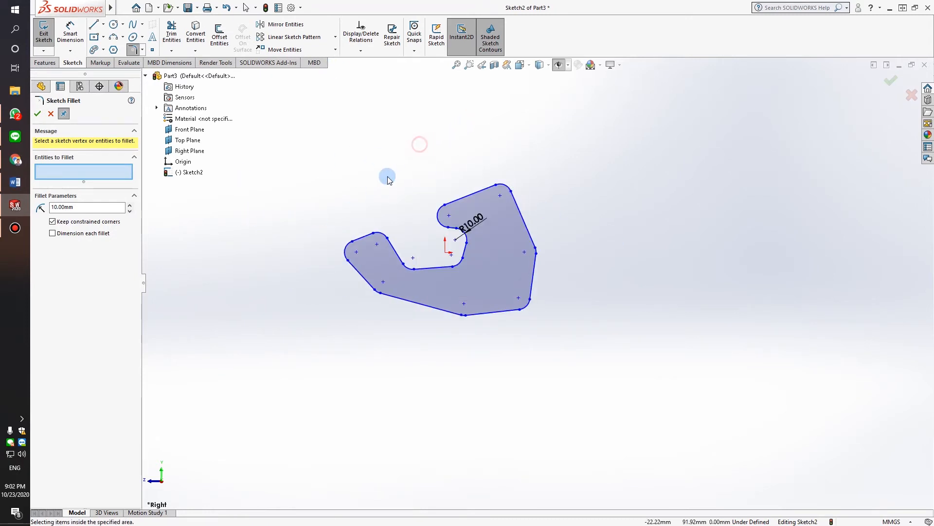
pyautogui.scroll(3, 417, 141)
pyautogui.rightClick(419, 154)
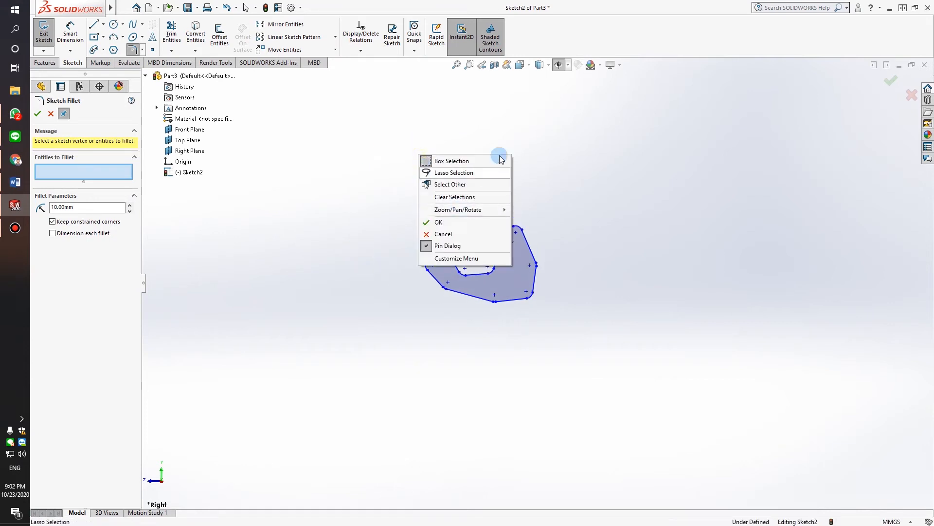
pyautogui.click(446, 166)
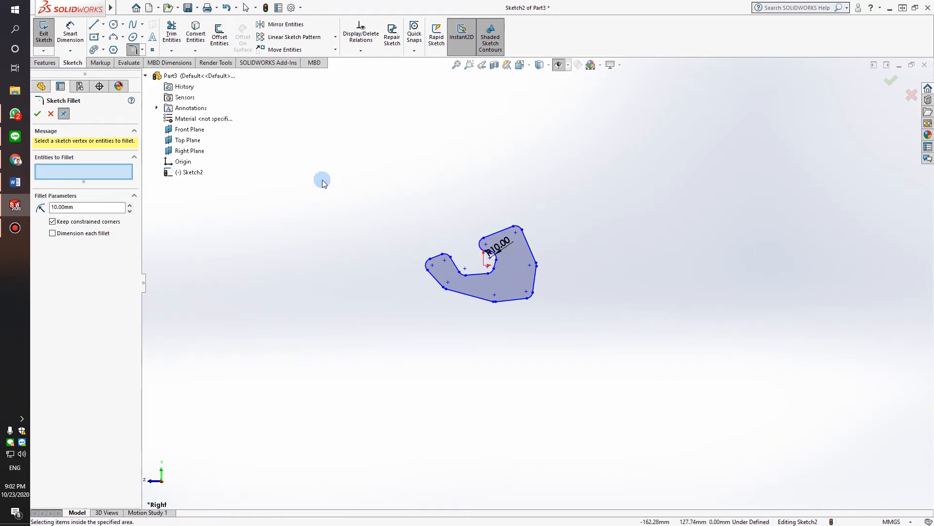
# Undo the 10 mm fillets on the outline and clear the selection
pyautogui.hotkey('ctrl', 'z')
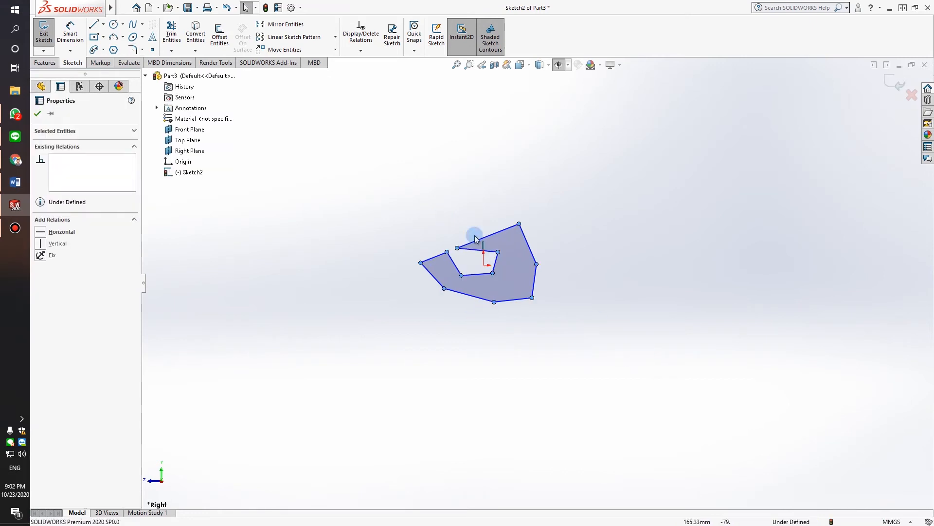
pyautogui.rightClick(354, 153)
pyautogui.rightClick(574, 141)
pyautogui.click(507, 166)
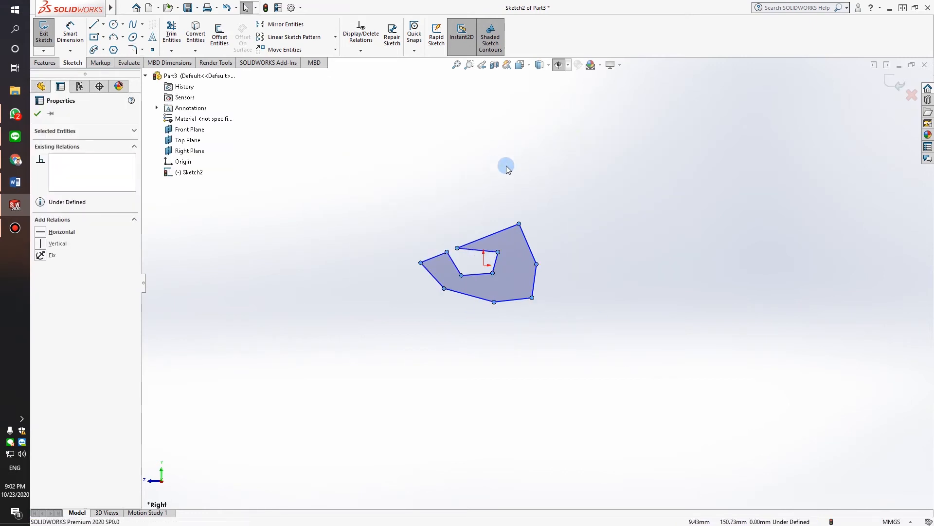
pyautogui.rightClick(523, 163)
pyautogui.click(492, 182)
pyautogui.click(390, 210)
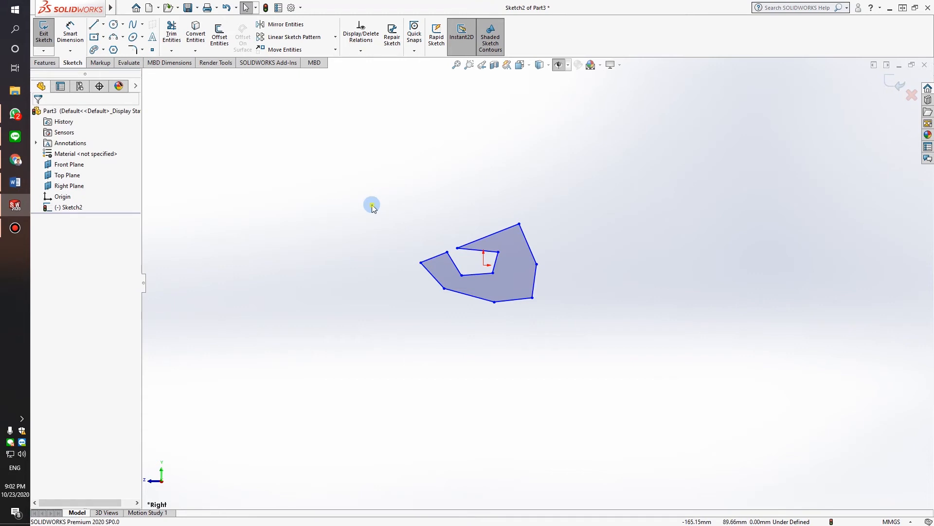
# Apply 10 mm sketch fillets to all eleven corners of the irregular outline in one selection, with Keep constrained corners on
pyautogui.rightClick(372, 205)
pyautogui.click(632, 217)
pyautogui.moveTo(368, 182)
pyautogui.mouseDown()
pyautogui.moveTo(455, 305)
pyautogui.moveTo(622, 247)
pyautogui.moveTo(541, 181)
pyautogui.mouseUp()
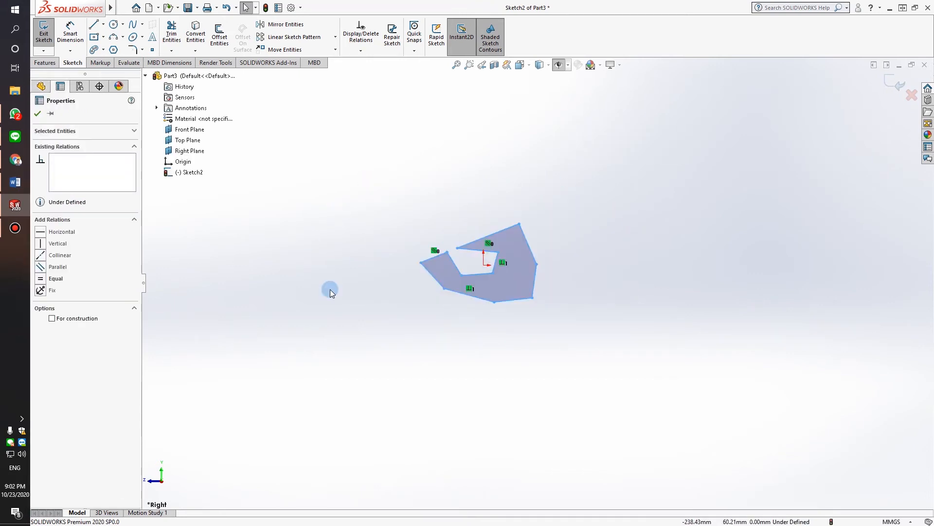
pyautogui.moveTo(342, 157)
pyautogui.mouseDown()
pyautogui.moveTo(613, 389)
pyautogui.moveTo(422, 144)
pyautogui.moveTo(368, 128)
pyautogui.moveTo(553, 170)
pyautogui.moveTo(563, 227)
pyautogui.moveTo(482, 189)
pyautogui.moveTo(406, 212)
pyautogui.moveTo(383, 235)
pyautogui.moveTo(414, 230)
pyautogui.mouseUp()
pyautogui.scroll(1, 478, 308)
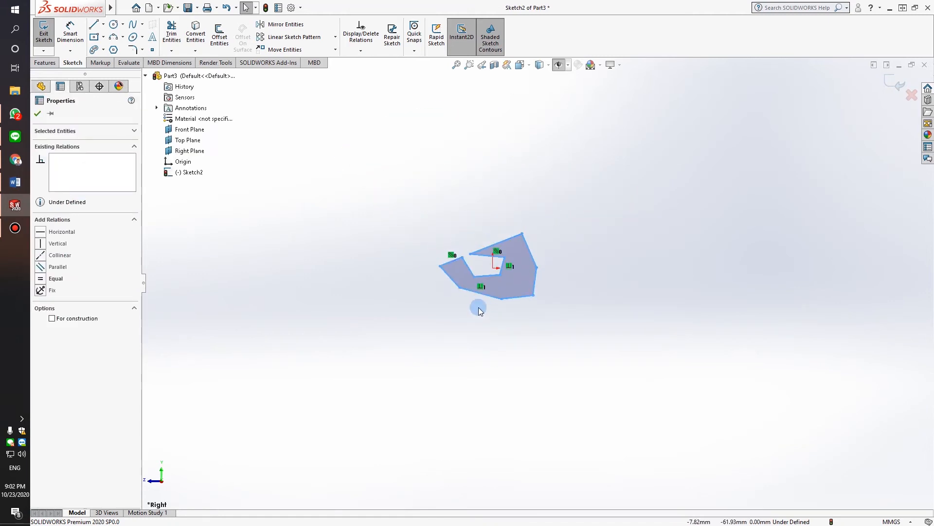
pyautogui.scroll(-1, 305, 247)
pyautogui.click(133, 50)
pyautogui.moveTo(388, 189)
pyautogui.mouseDown()
pyautogui.moveTo(680, 413)
pyautogui.moveTo(581, 213)
pyautogui.moveTo(477, 217)
pyautogui.moveTo(399, 191)
pyautogui.mouseUp()
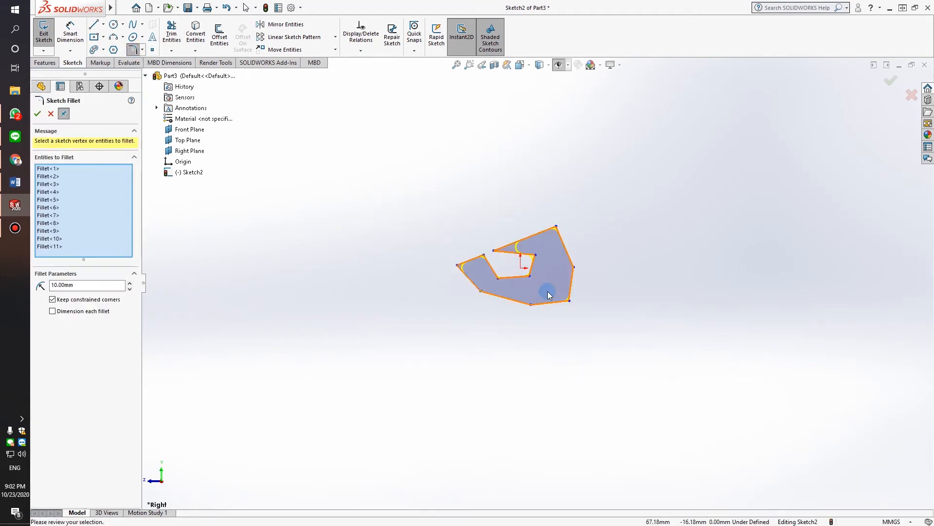
pyautogui.scroll(2, 536, 291)
pyautogui.scroll(3, 534, 287)
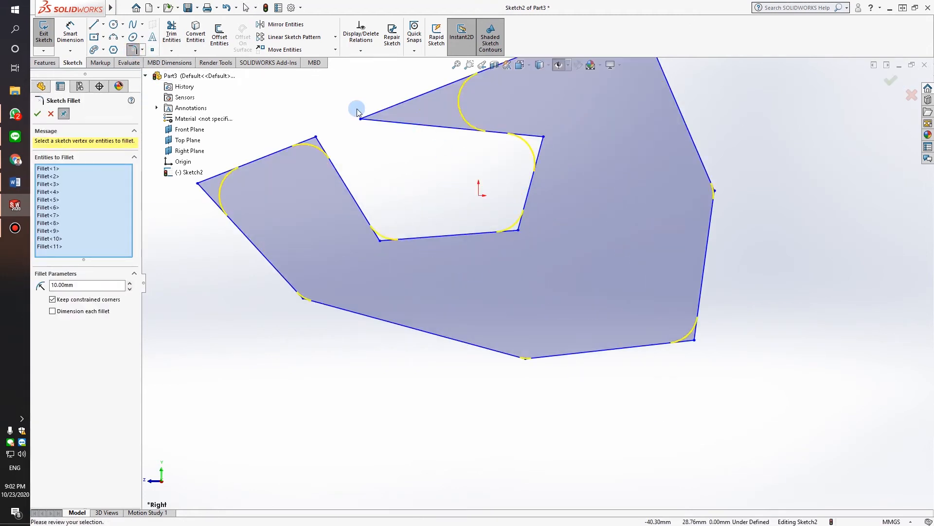
pyautogui.click(886, 85)
pyautogui.press('z')
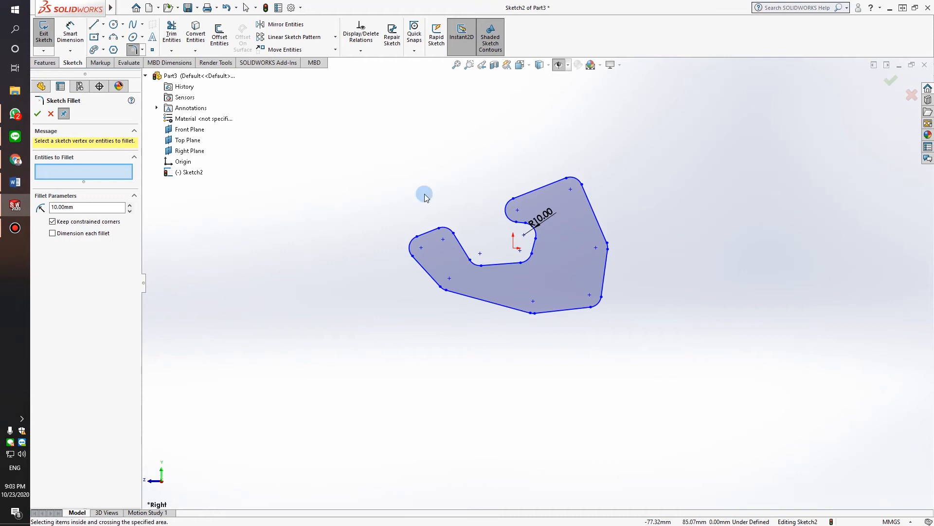
# Draw a center rectangle about 154 mm wide and 118 mm high above the filleted outline, then end the command
pyautogui.scroll(4, 503, 239)
pyautogui.scroll(-3, 570, 250)
pyautogui.scroll(2, 567, 251)
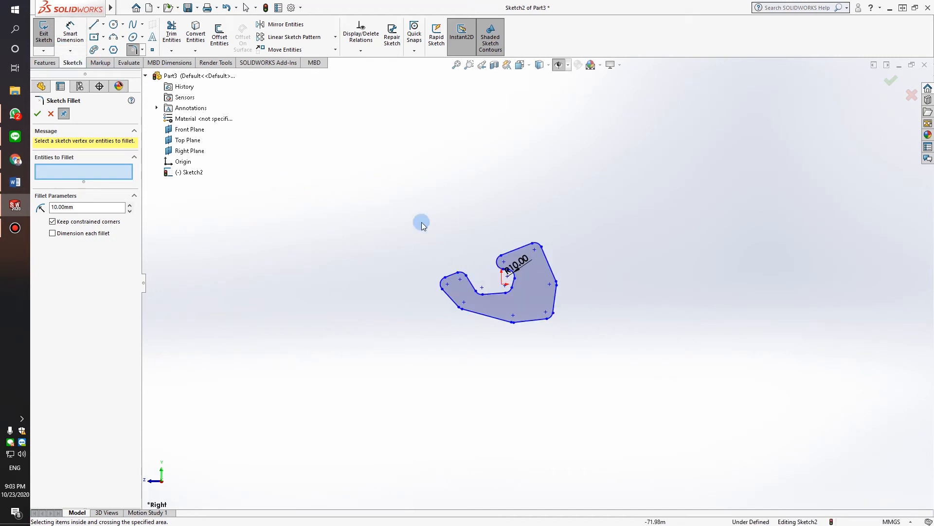
pyautogui.click(123, 8)
pyautogui.click(552, 199)
pyautogui.click(95, 37)
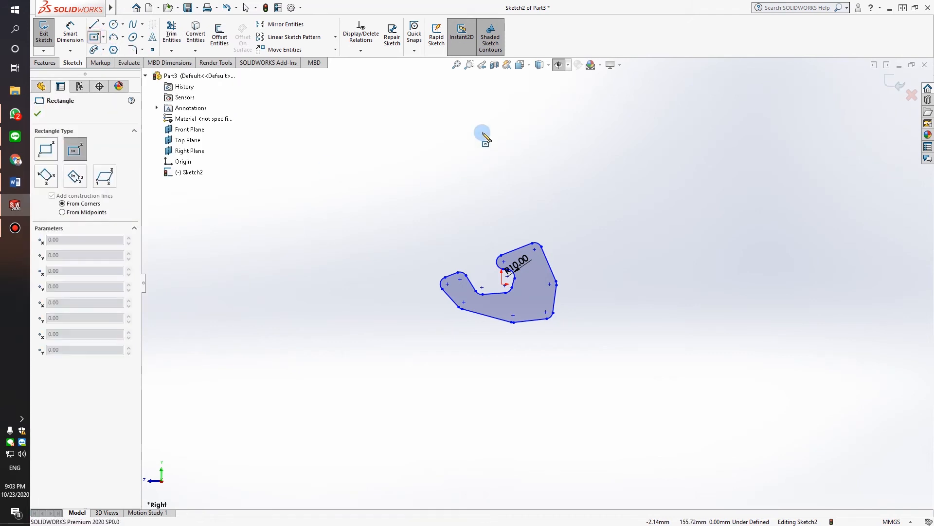
pyautogui.click(487, 108)
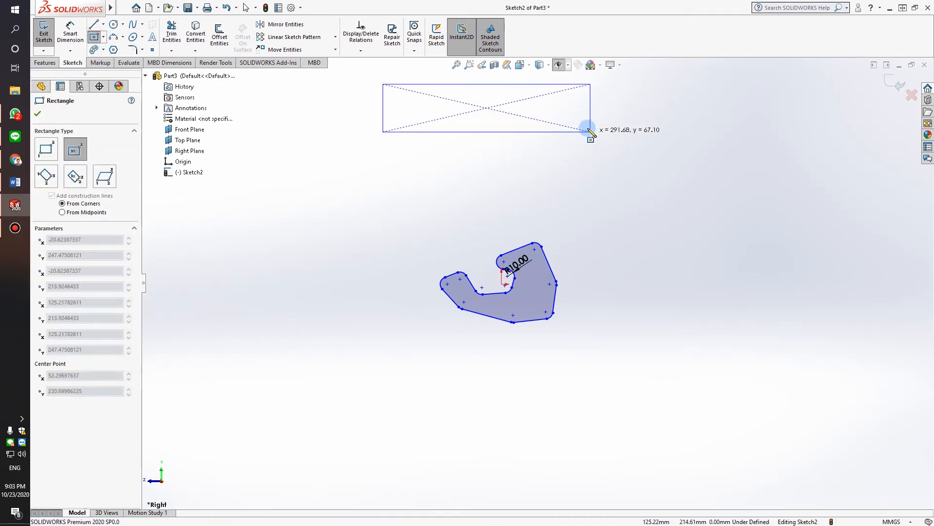
pyautogui.click(543, 150)
pyautogui.scroll(4, 571, 148)
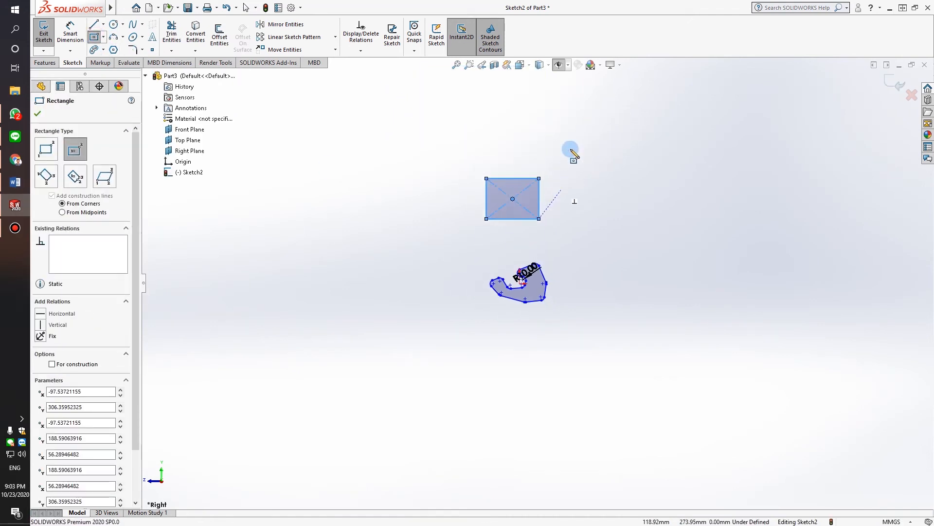
pyautogui.scroll(-4, 570, 148)
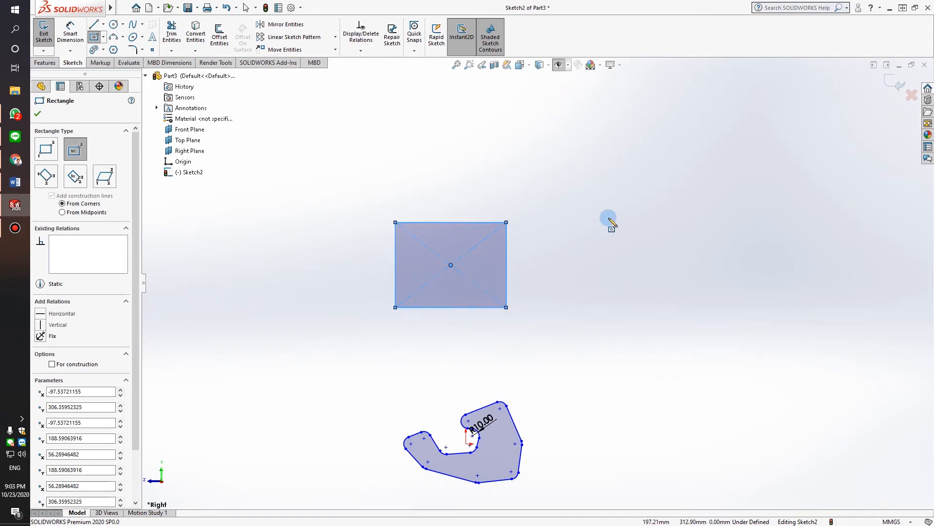
pyautogui.press('Escape')
# Chamfer the rectangle's upper-left corner with an angle-distance sketch chamfer of 10 mm at 45 degrees
pyautogui.scroll(-1, 489, 276)
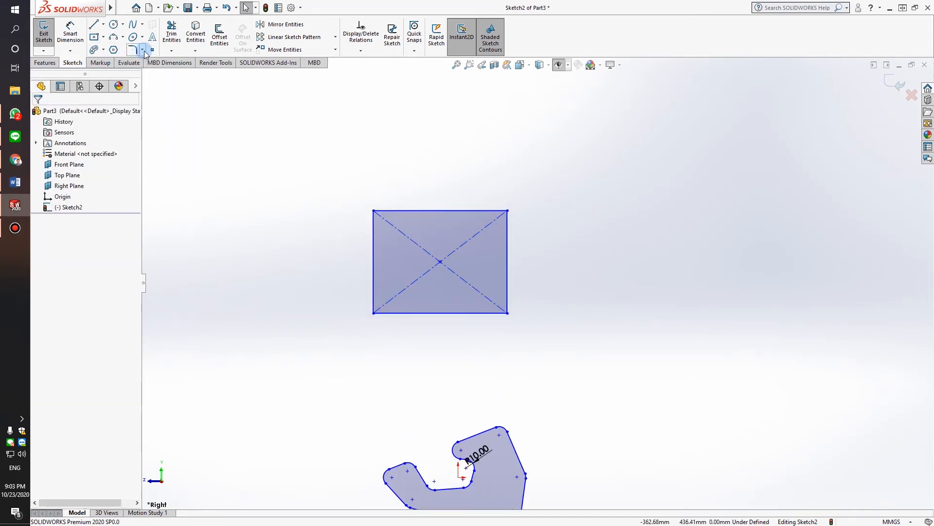
pyautogui.click(143, 50)
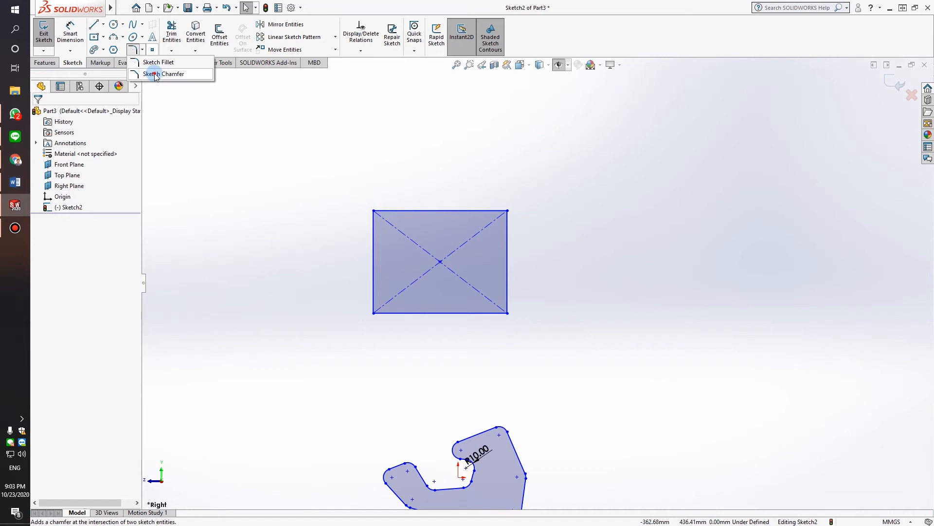
pyautogui.click(155, 75)
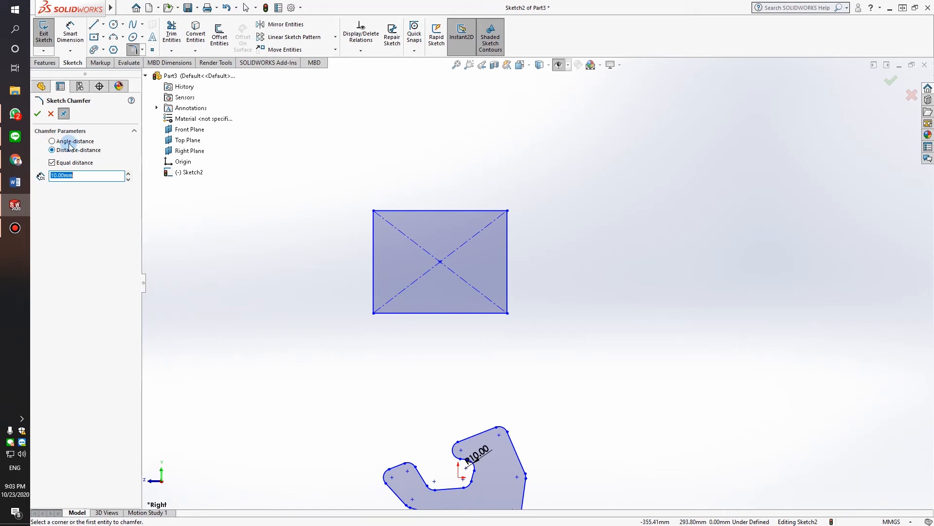
pyautogui.click(52, 141)
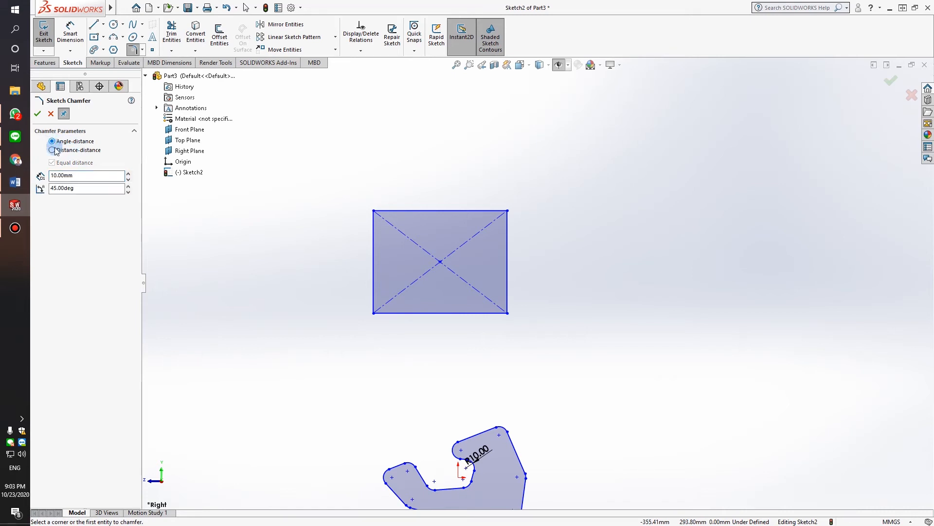
pyautogui.scroll(-3, 382, 219)
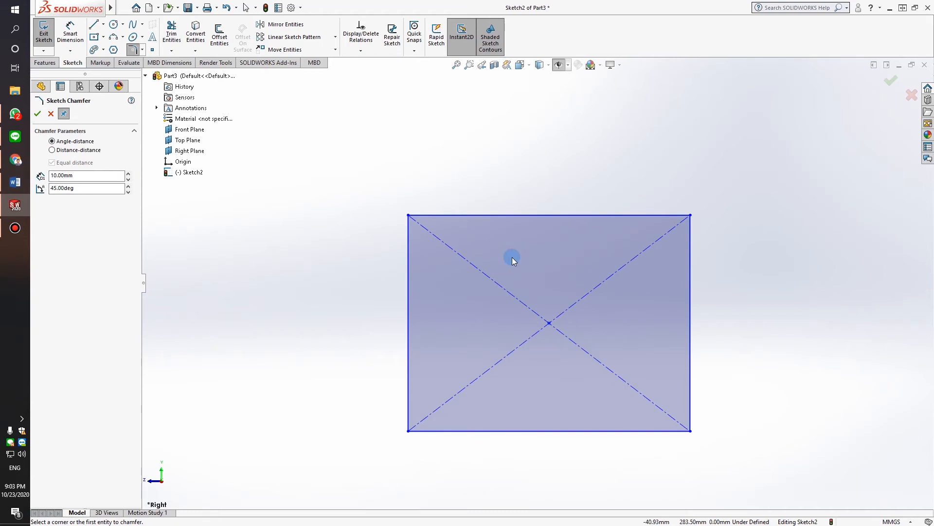
pyautogui.scroll(-2, 512, 256)
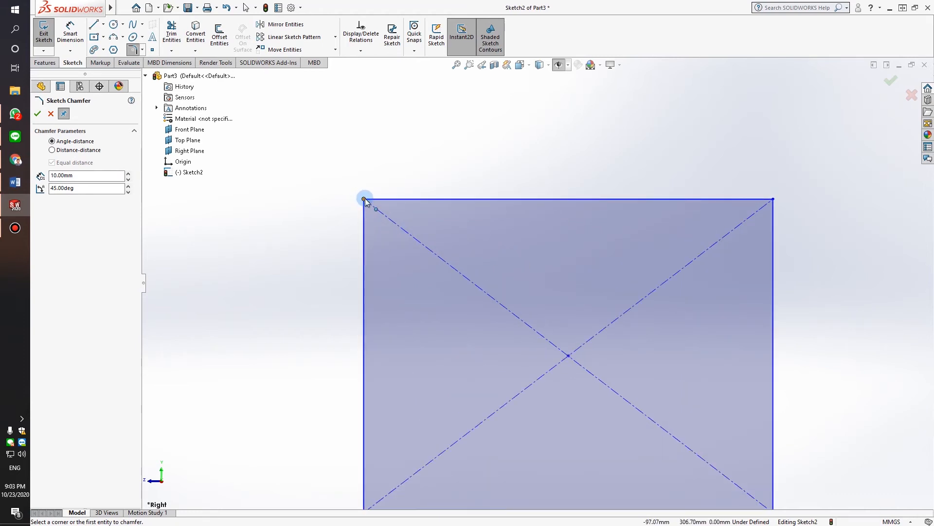
pyautogui.moveTo(87, 175); pyautogui.dragTo(20, 166)
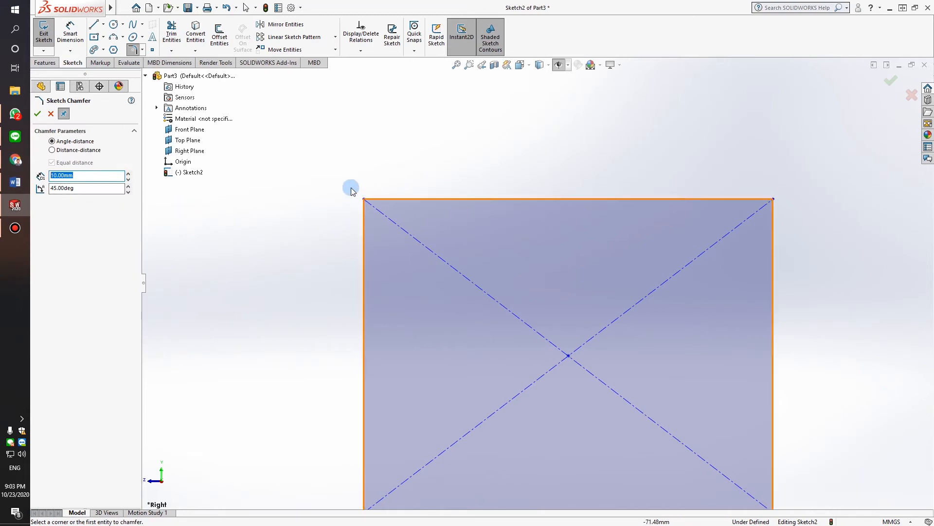
pyautogui.click(401, 199)
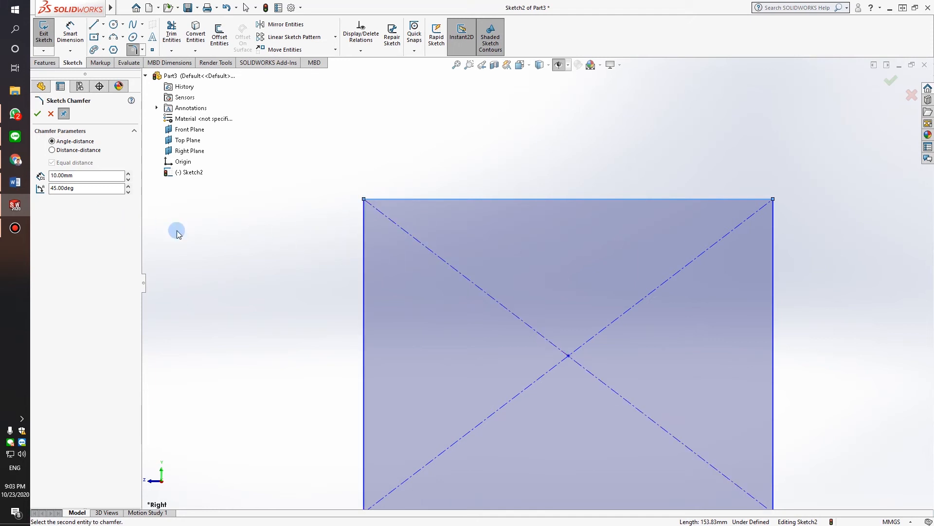
pyautogui.click(363, 256)
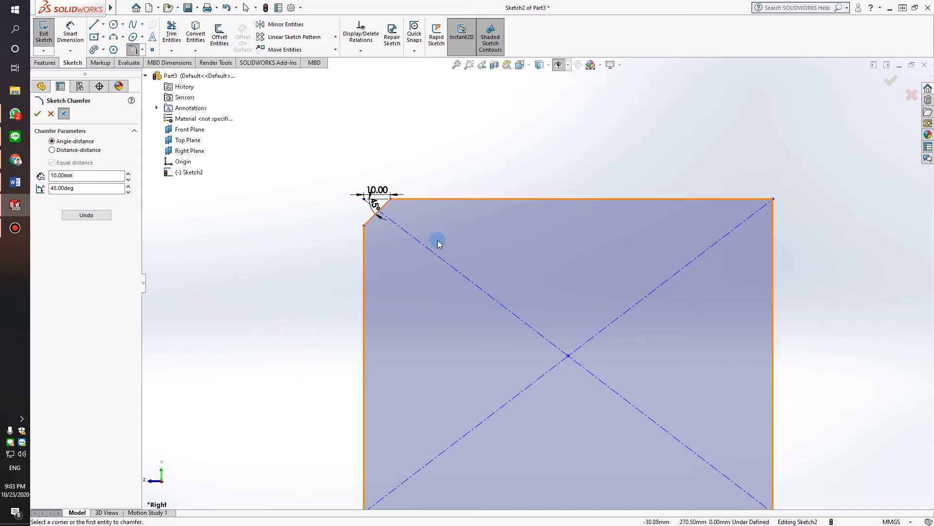
pyautogui.scroll(-2, 395, 217)
pyautogui.scroll(-3, 518, 273)
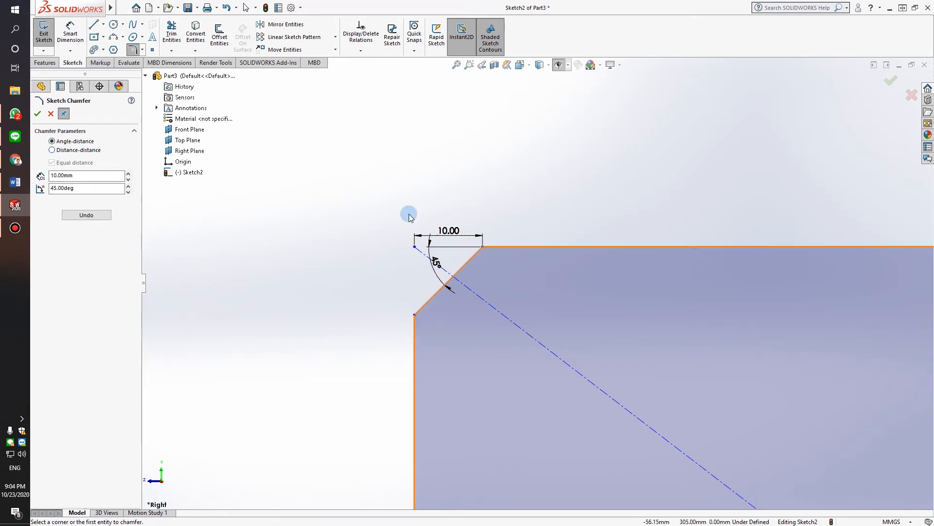
pyautogui.click(37, 114)
# Chamfer the rectangle's upper-right corner with a distance-distance sketch chamfer of 10 mm, with Equal distance on
pyautogui.scroll(2, 855, 299)
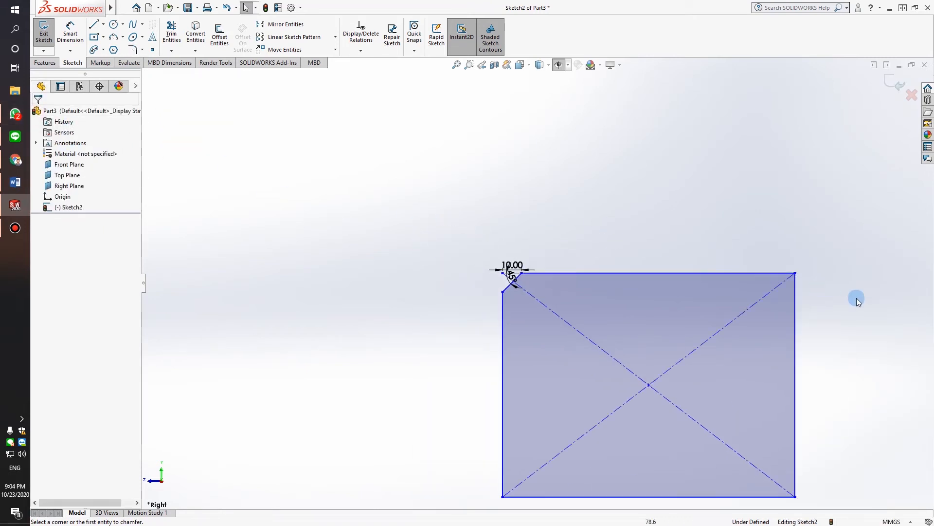
pyautogui.scroll(-4, 855, 299)
pyautogui.click(142, 50)
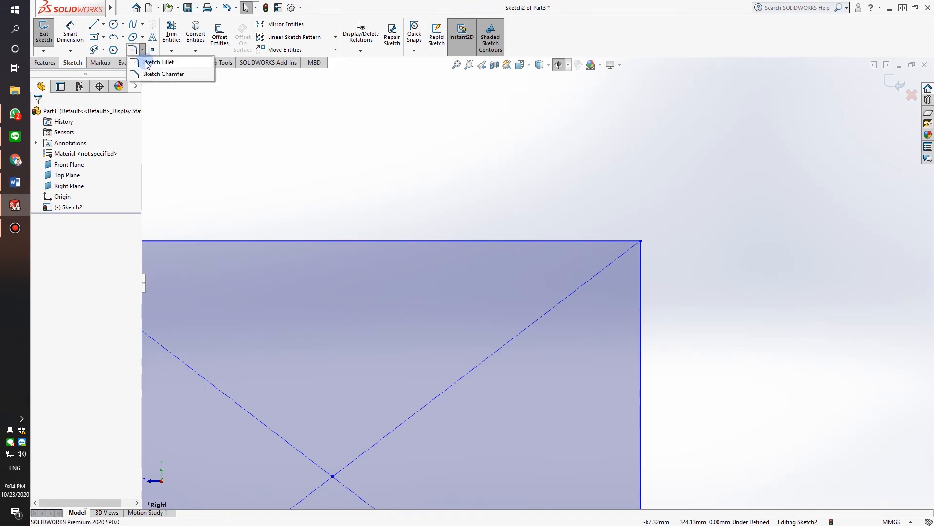
pyautogui.click(151, 74)
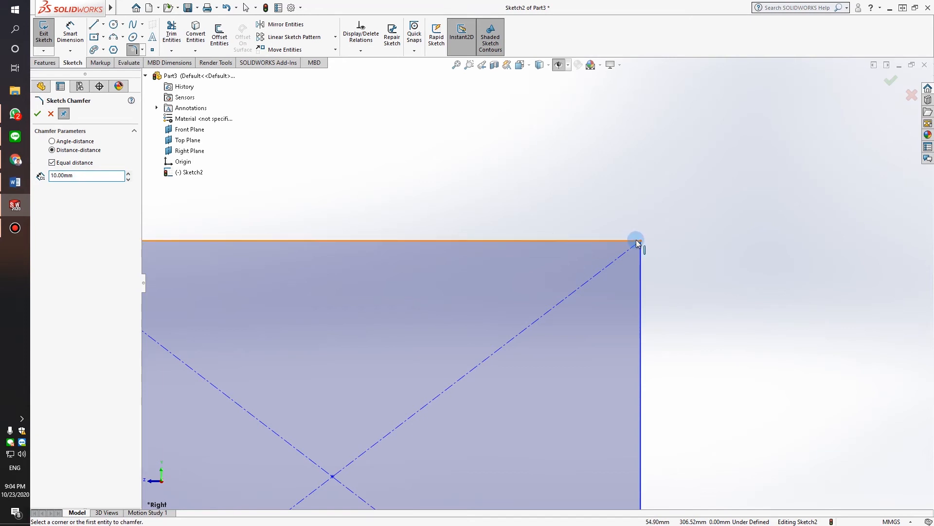
pyautogui.click(613, 240)
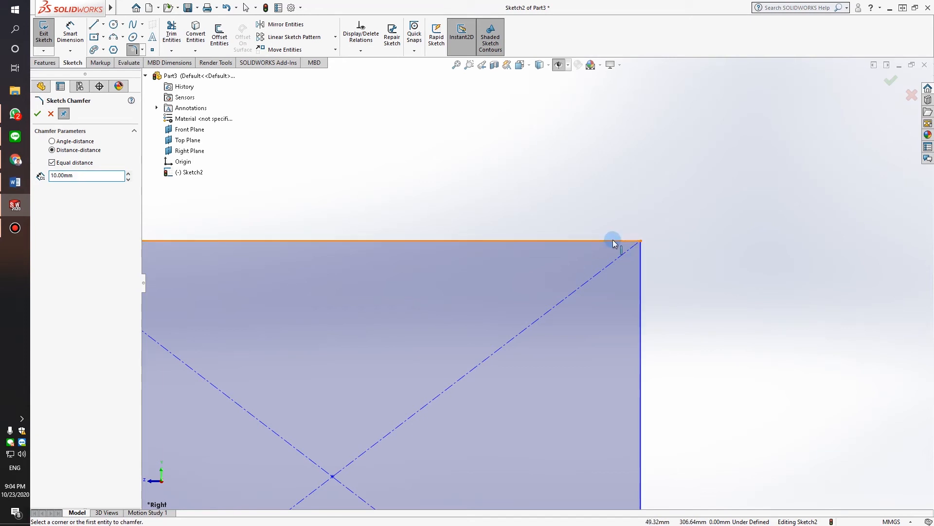
pyautogui.click(653, 285)
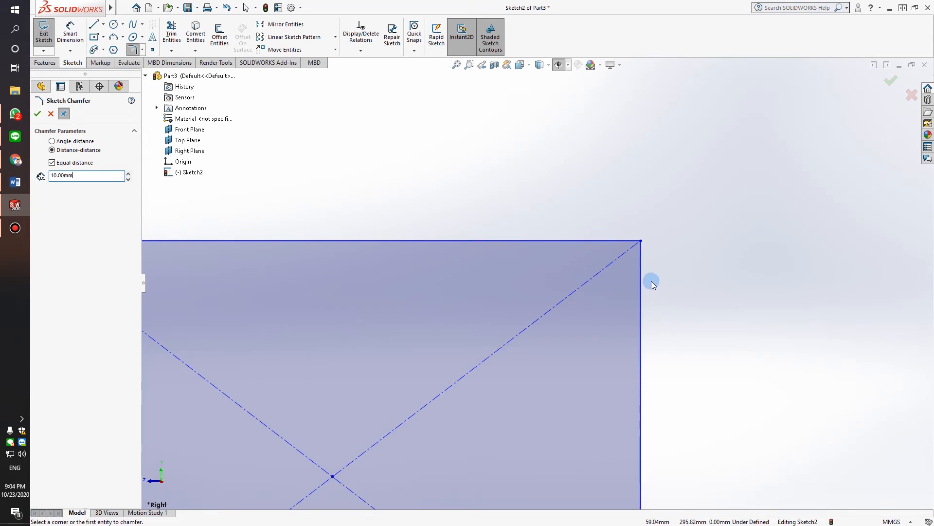
pyautogui.click(640, 241)
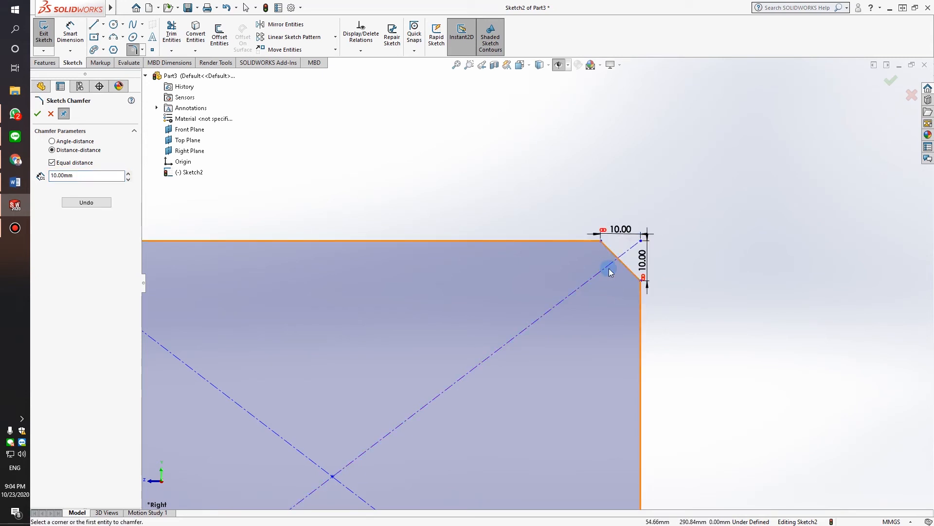
pyautogui.scroll(-4, 608, 253)
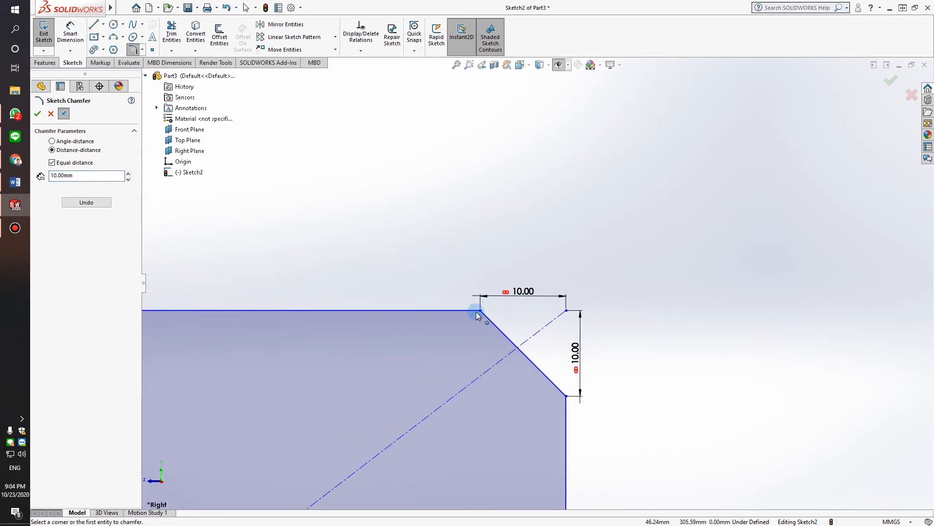
pyautogui.scroll(3, 559, 312)
pyautogui.scroll(-3, 567, 289)
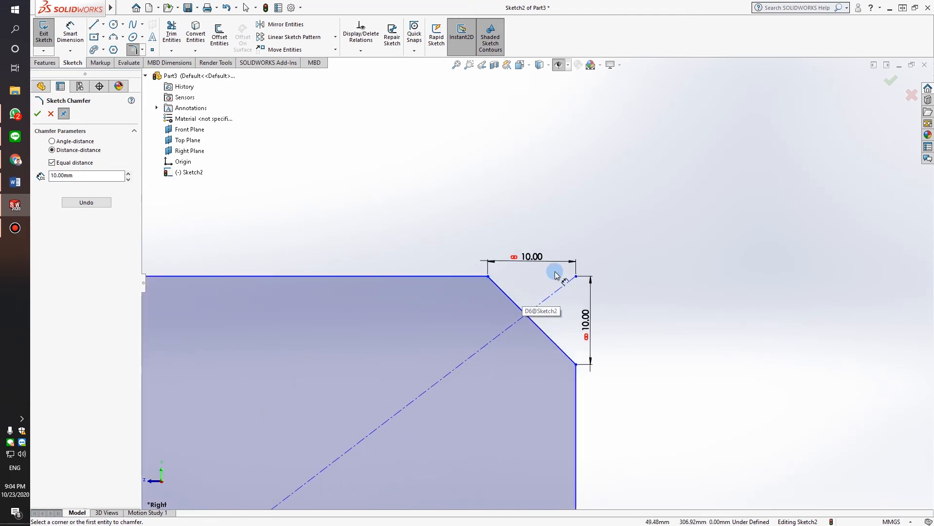
pyautogui.scroll(5, 601, 371)
pyautogui.scroll(-3, 566, 399)
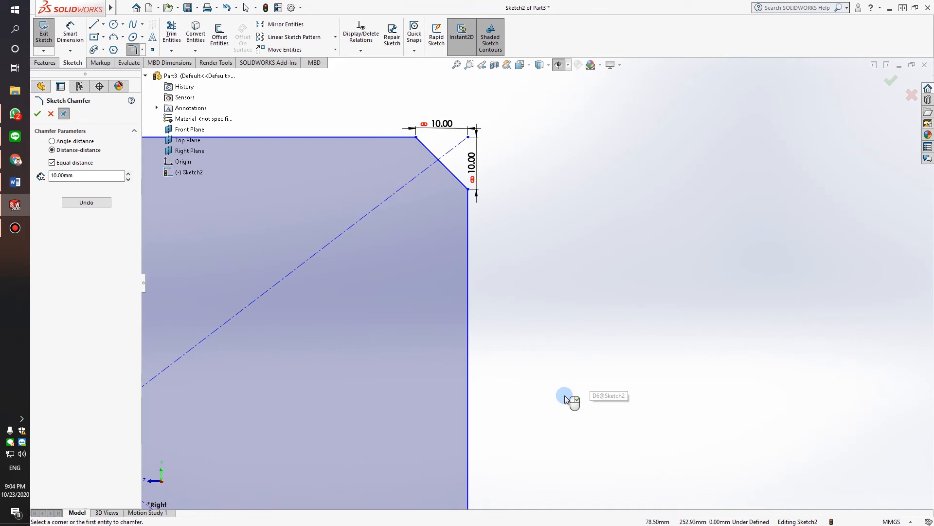
# Chamfer the rectangle's lower-right corner with Equal distance off, using 10 mm along the vertical edge and 5 mm along the bottom edge
pyautogui.scroll(3, 566, 399)
pyautogui.click(104, 176)
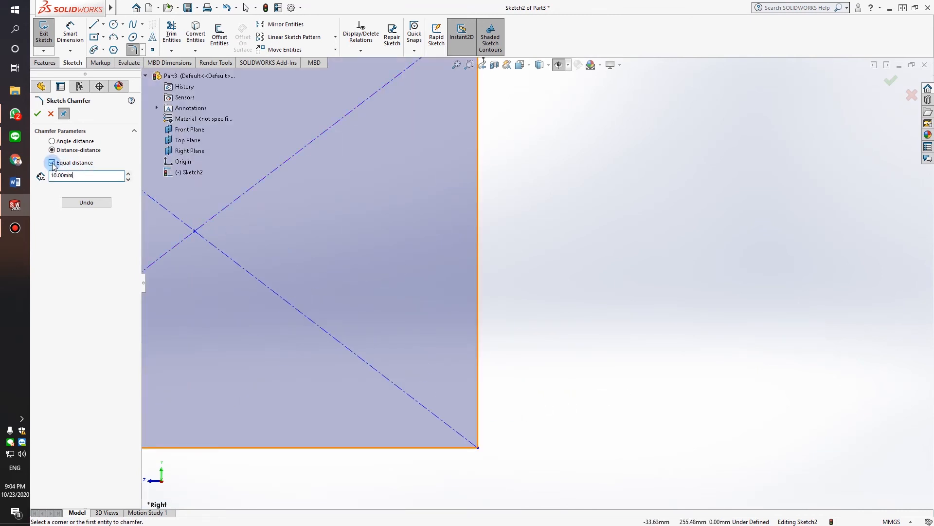
pyautogui.click(51, 162)
pyautogui.click(85, 177)
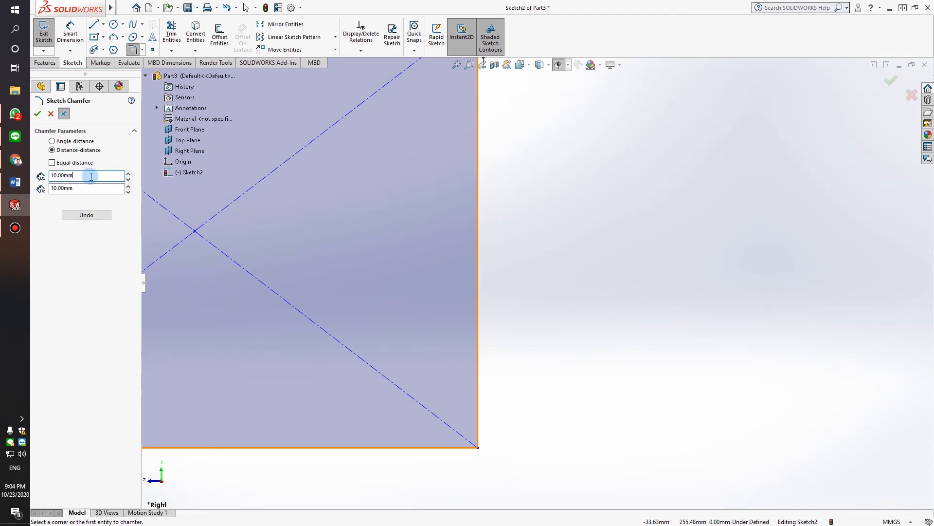
pyautogui.moveTo(95, 190); pyautogui.dragTo(12, 191)
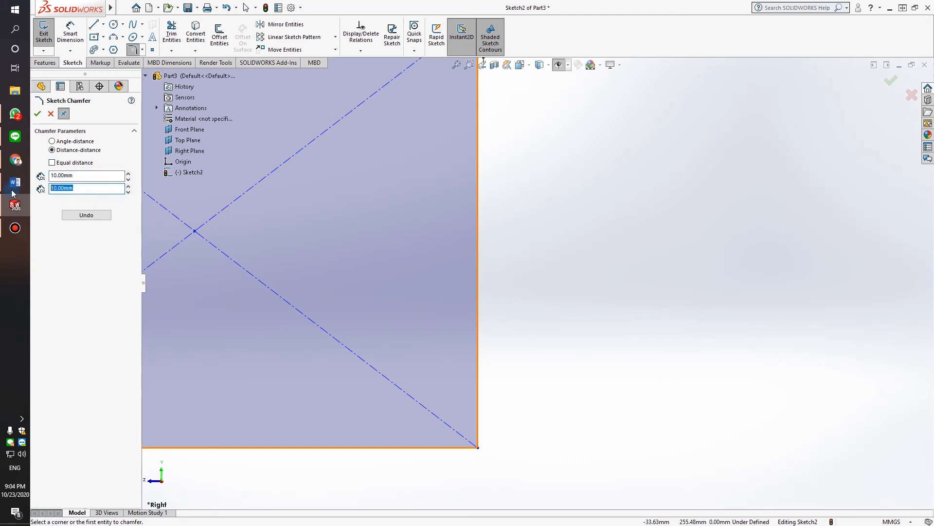
pyautogui.write('5')
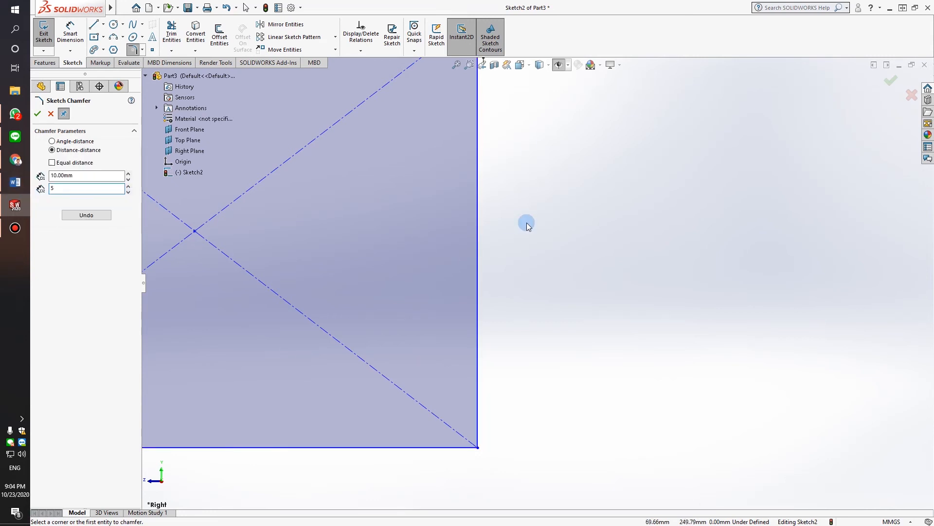
pyautogui.scroll(3, 489, 358)
pyautogui.scroll(-1, 489, 350)
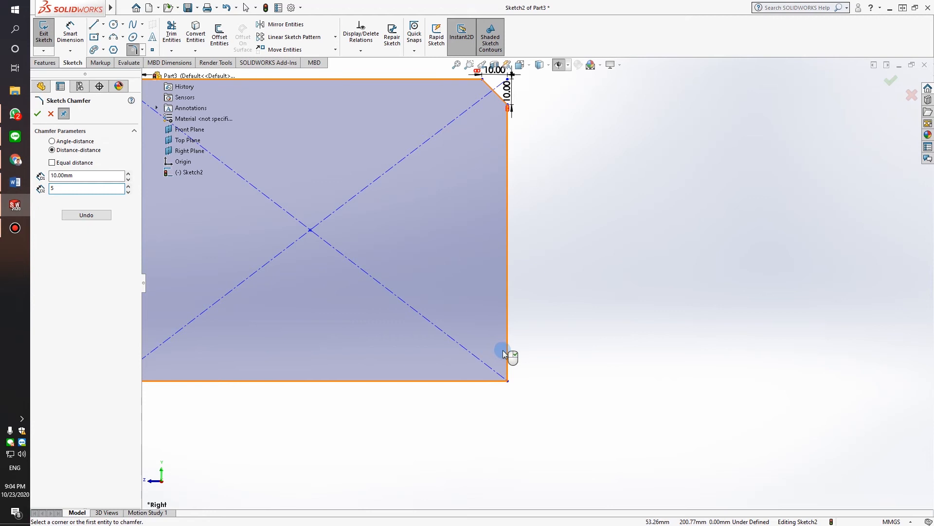
pyautogui.click(507, 353)
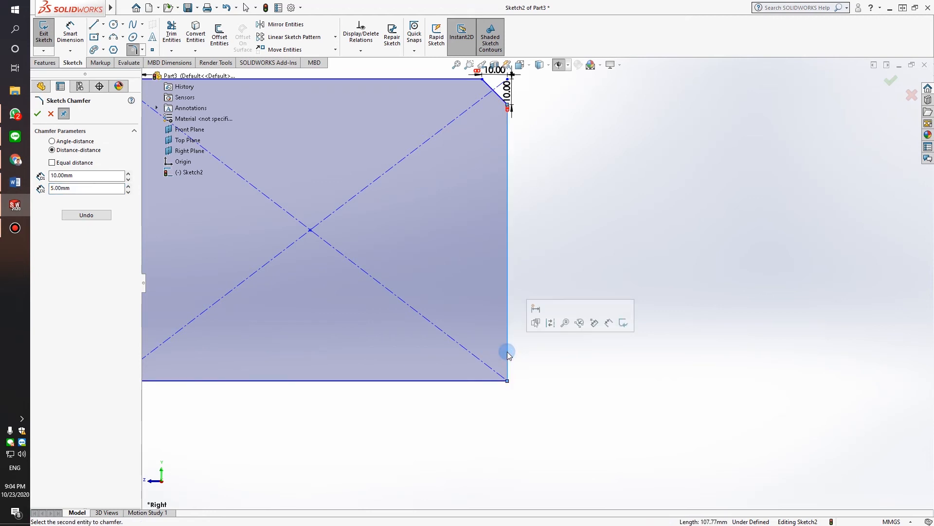
pyautogui.click(487, 381)
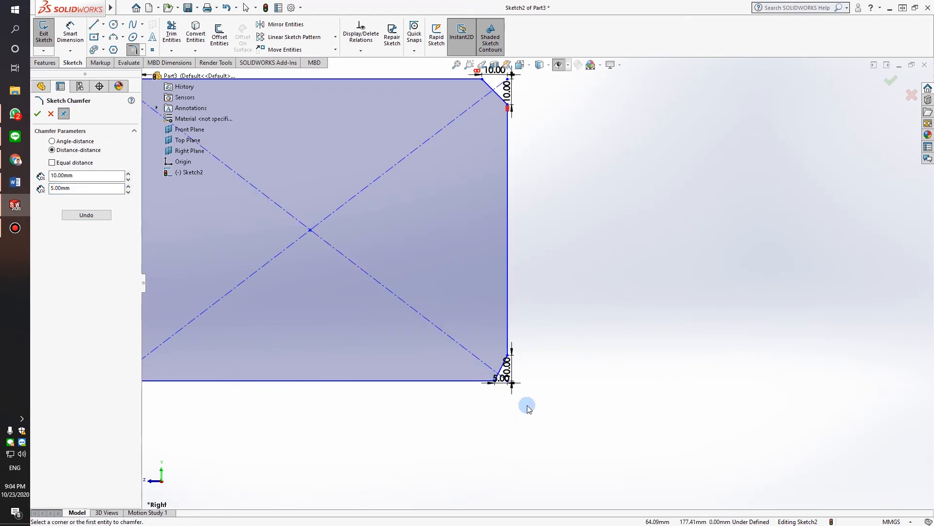
pyautogui.scroll(-6, 528, 408)
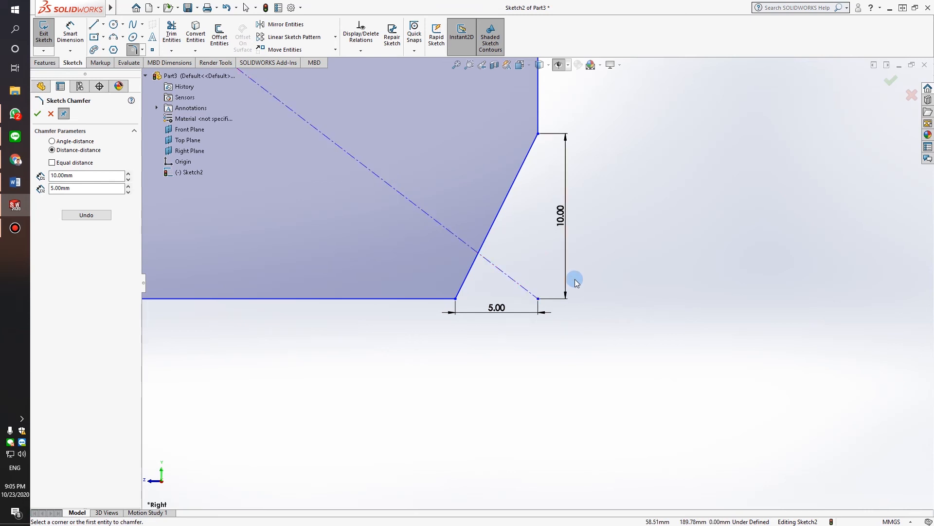
pyautogui.scroll(3, 538, 294)
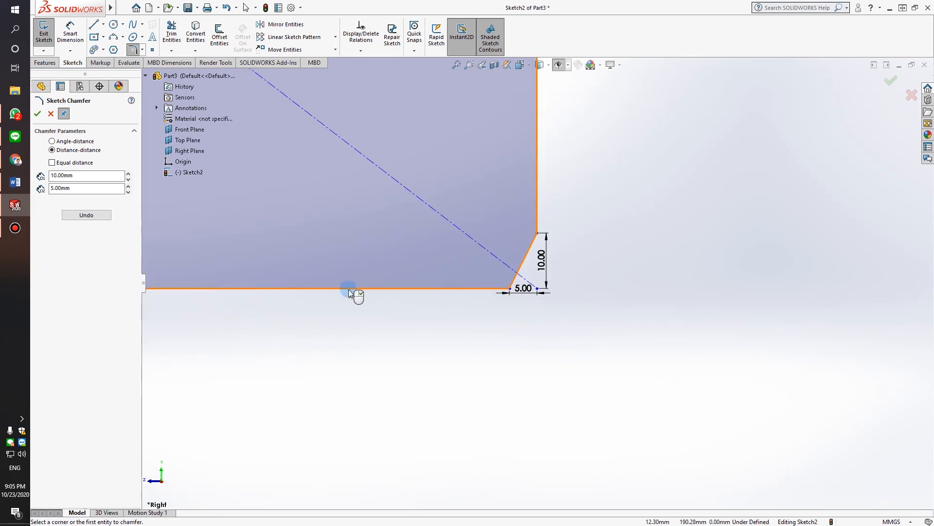
# Switch the sketch chamfer to angle-distance and set its distance to 15 mm and its angle to 60 degrees
pyautogui.scroll(4, 530, 295)
pyautogui.click(58, 141)
pyautogui.click(63, 189)
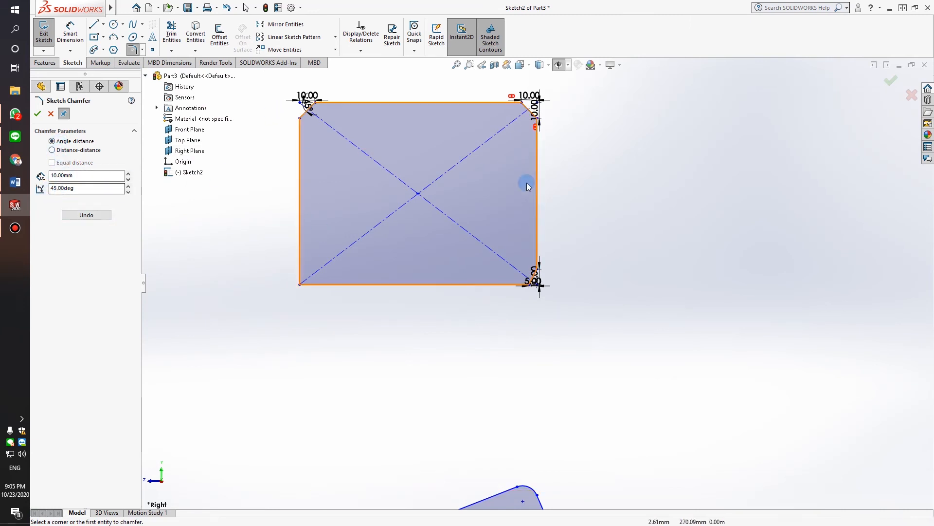
pyautogui.click(528, 292)
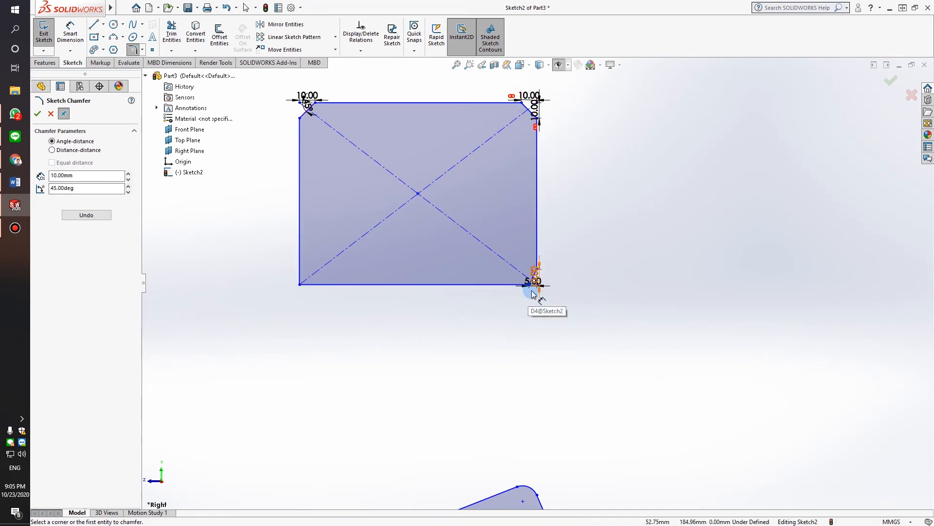
pyautogui.scroll(-5, 537, 288)
pyautogui.scroll(5, 535, 287)
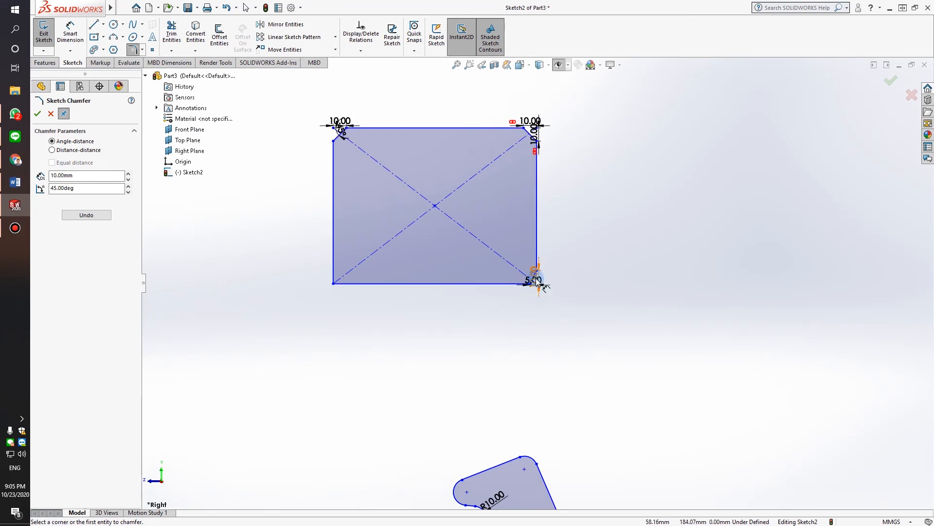
pyautogui.scroll(-5, 538, 284)
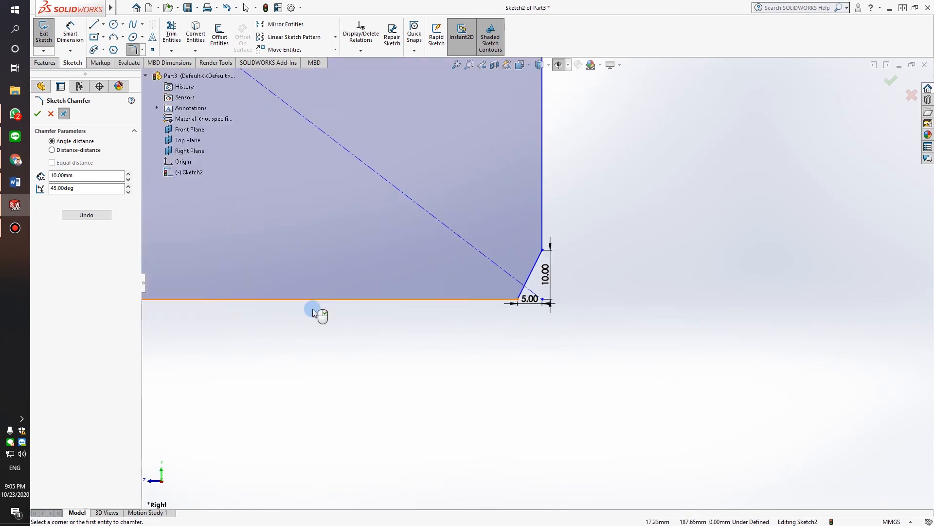
pyautogui.scroll(5, 313, 309)
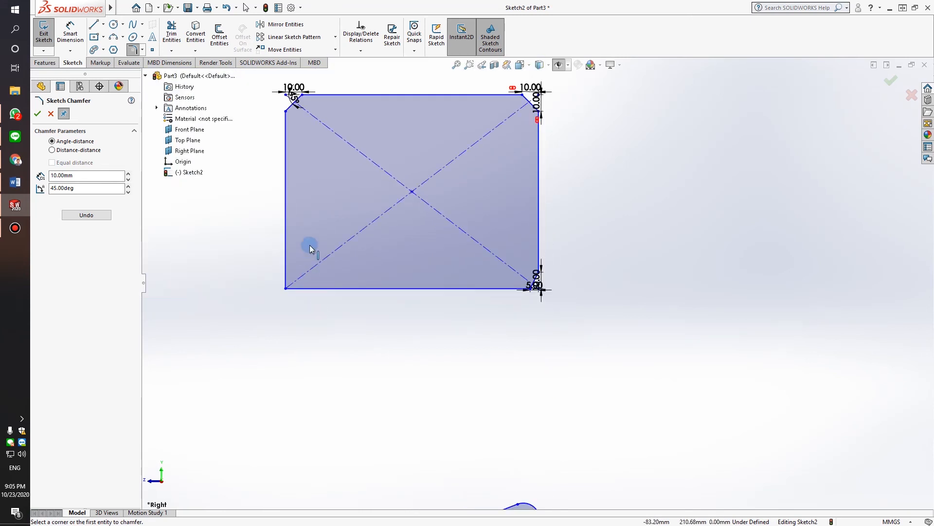
pyautogui.click(88, 176)
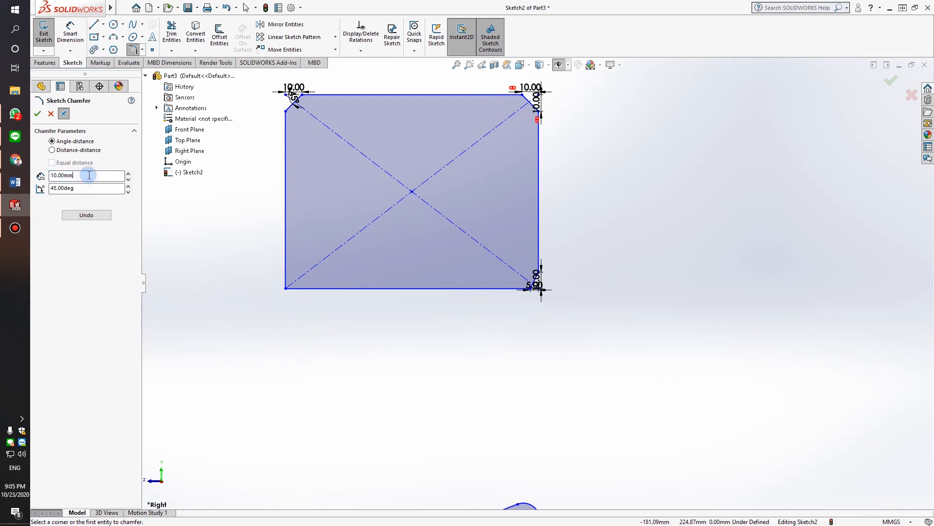
pyautogui.doubleClick(71, 176)
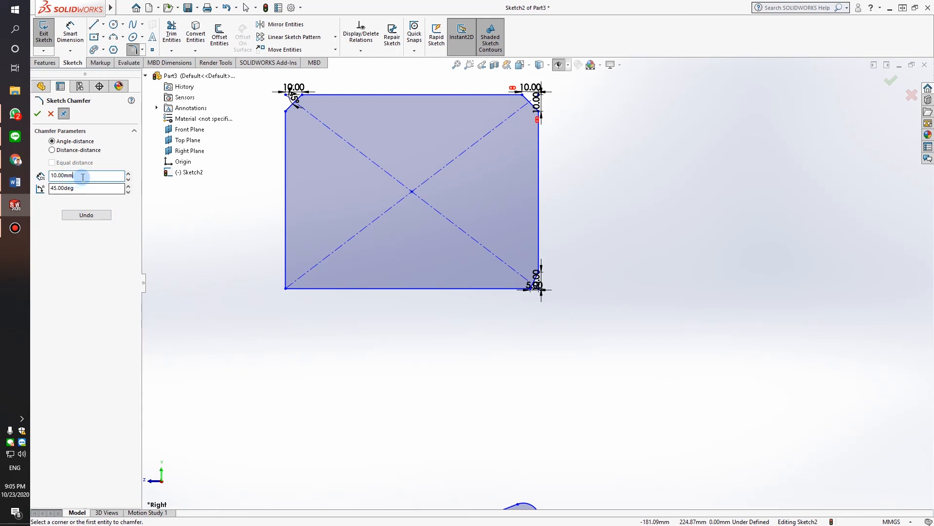
pyautogui.moveTo(13, 181)
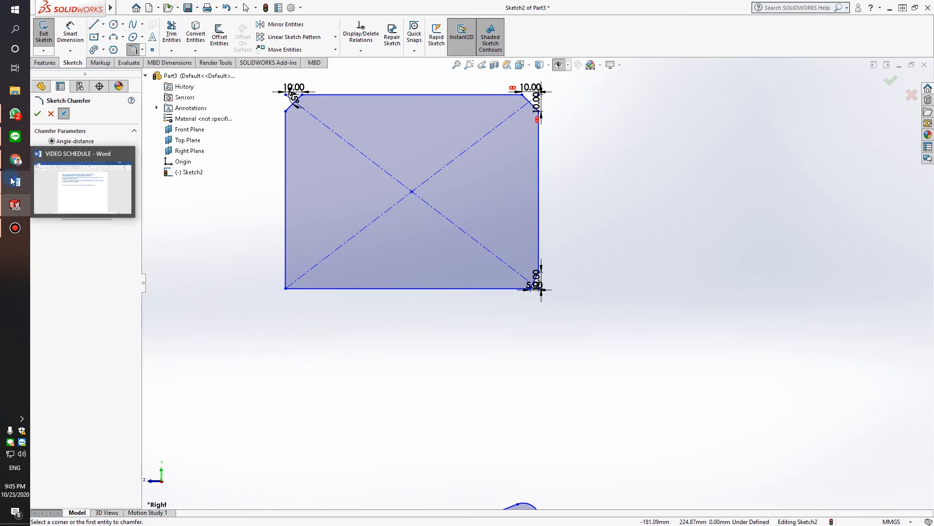
pyautogui.write('15')
pyautogui.click(94, 188)
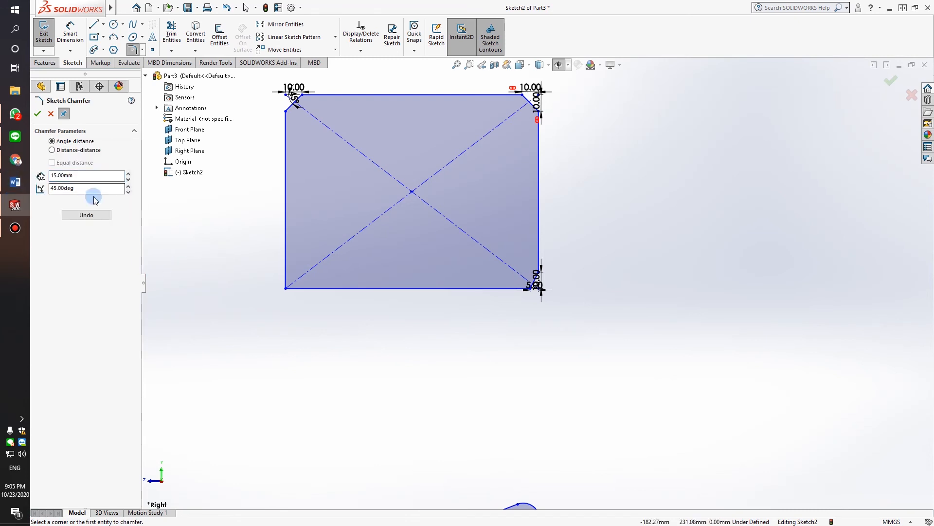
pyautogui.doubleClick(94, 187)
pyautogui.moveTo(22, 187)
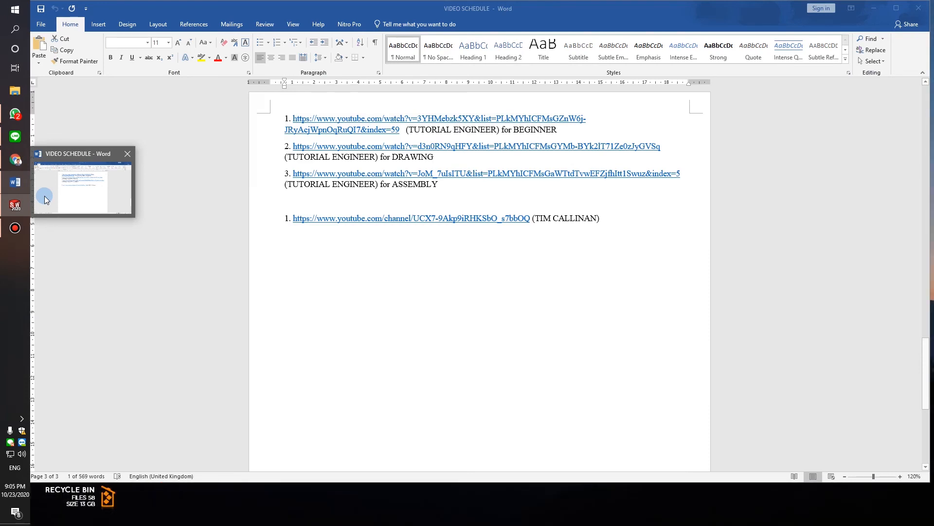
pyautogui.write('60.00deg')
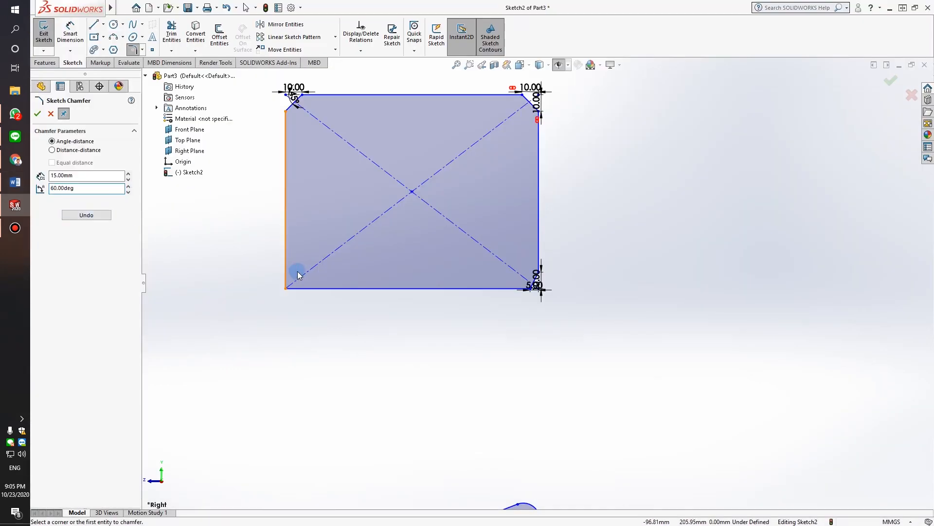
# Chamfer the rectangle's lower-left corner with the 15 mm distance measured along the bottom edge, then finish the Sketch Chamfer command
pyautogui.click(308, 289)
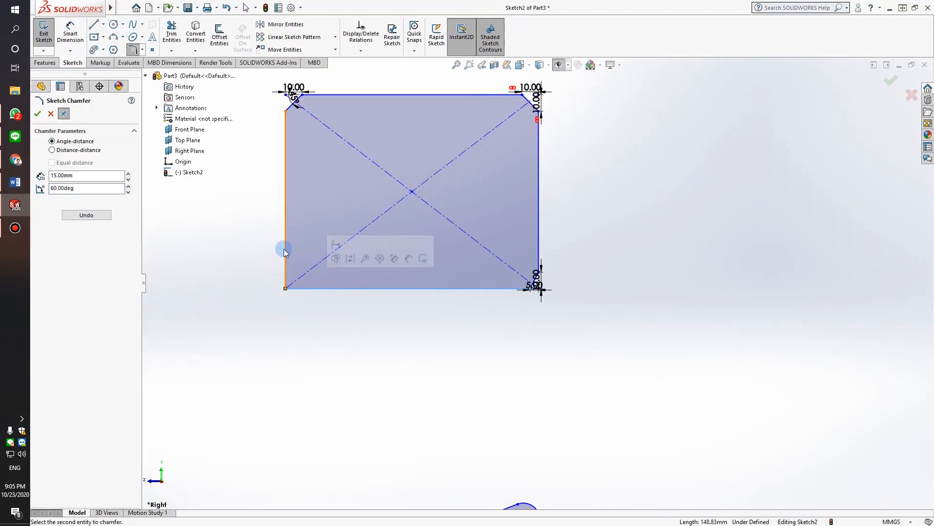
pyautogui.click(327, 288)
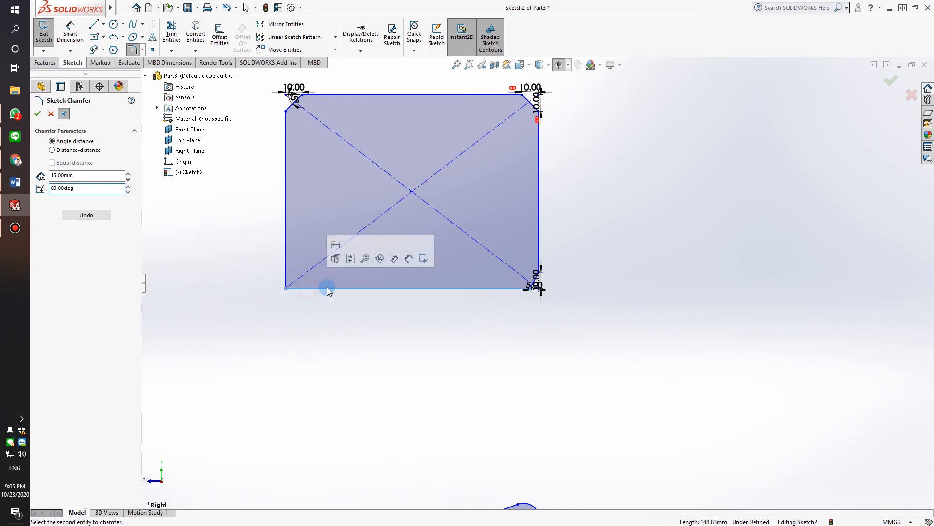
pyautogui.click(284, 249)
pyautogui.scroll(-4, 307, 292)
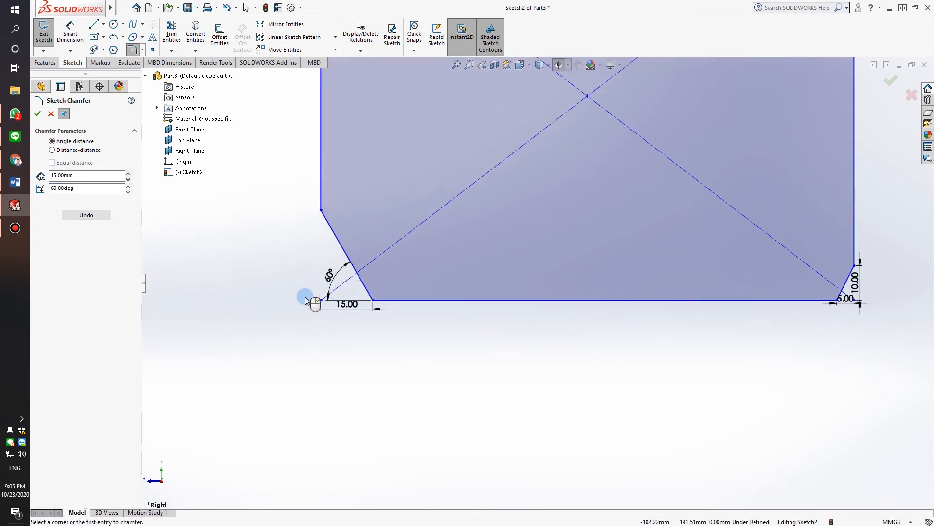
pyautogui.scroll(3, 535, 283)
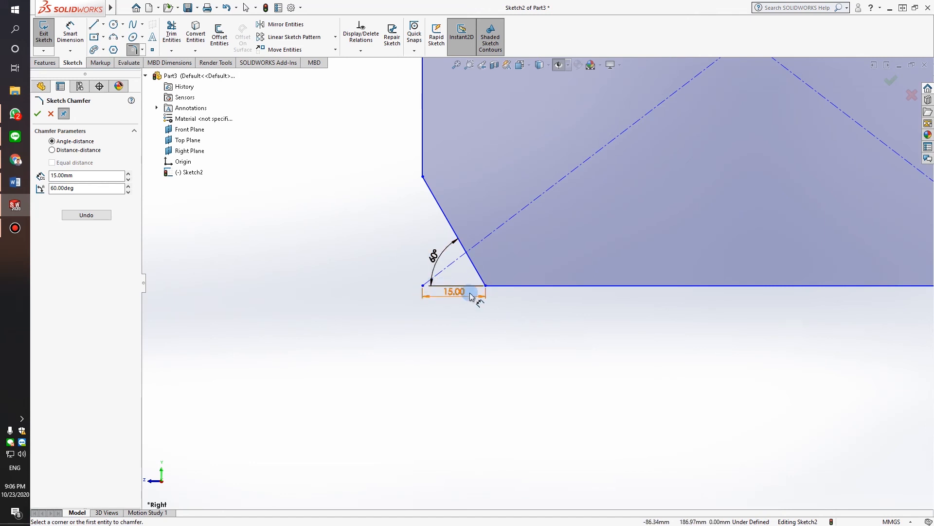
pyautogui.scroll(3, 536, 283)
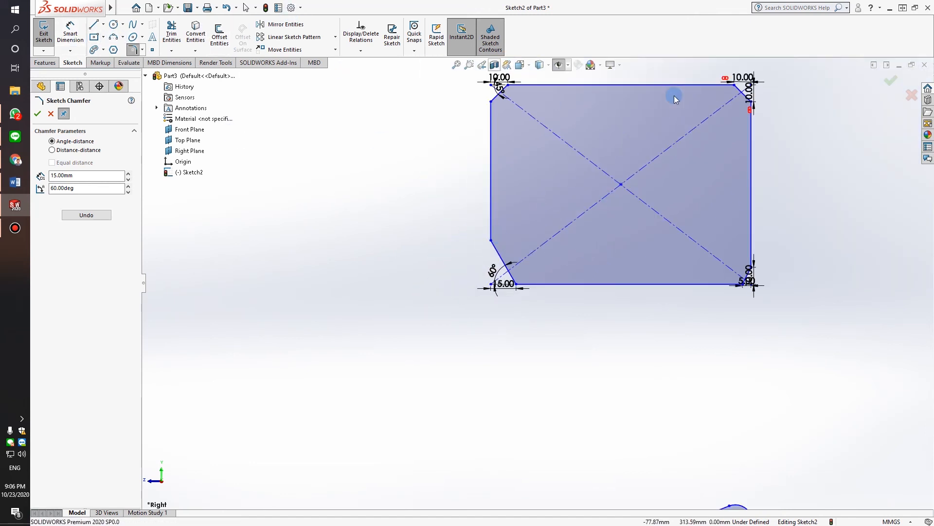
pyautogui.click(892, 82)
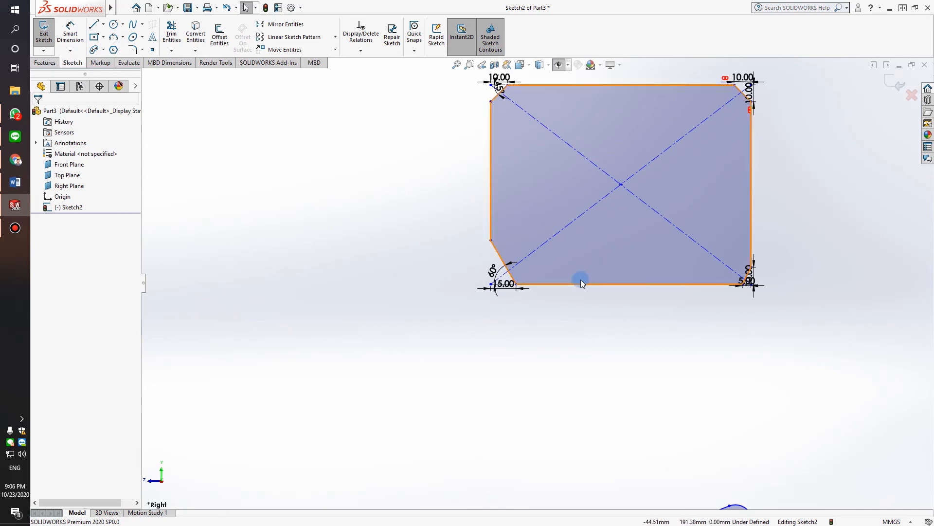
# Add a vertical dimension between the two endpoints of the lower-left chamfer and make it a driven dimension
pyautogui.scroll(-1, 584, 277)
pyautogui.click(70, 30)
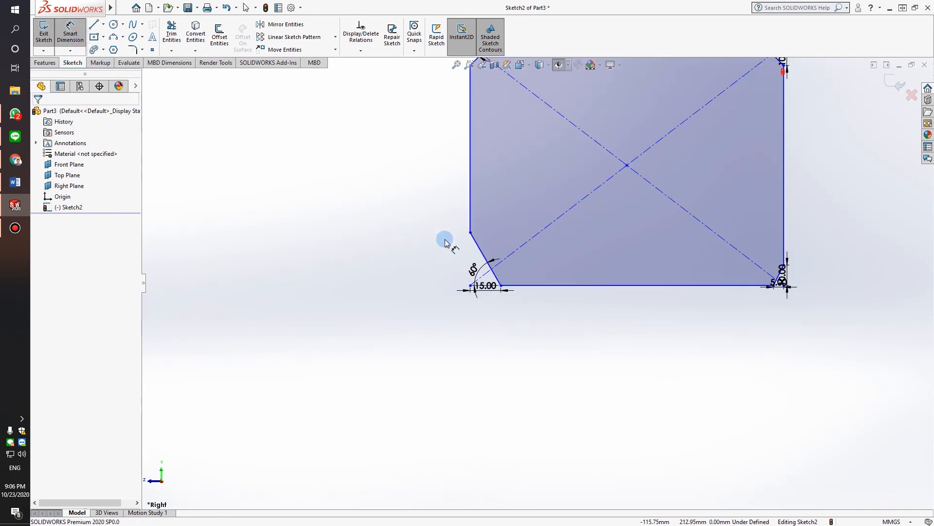
pyautogui.click(471, 233)
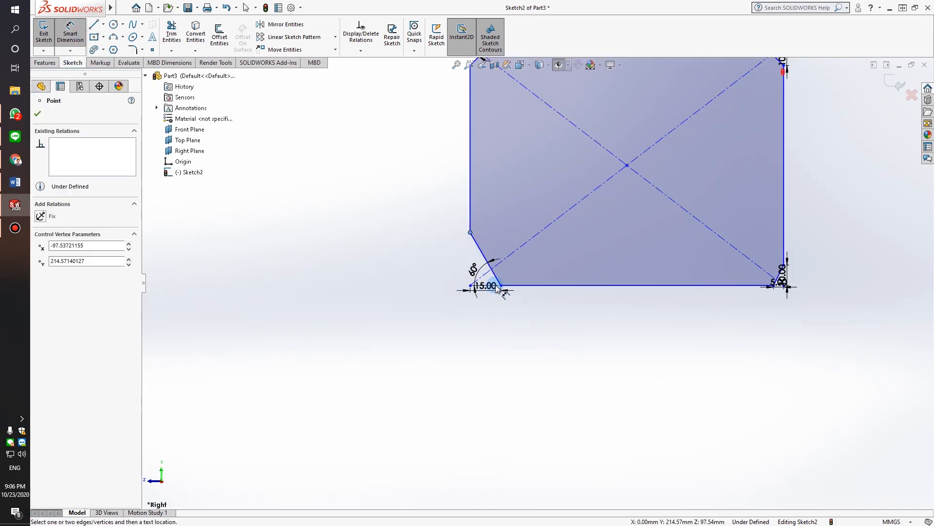
pyautogui.click(502, 285)
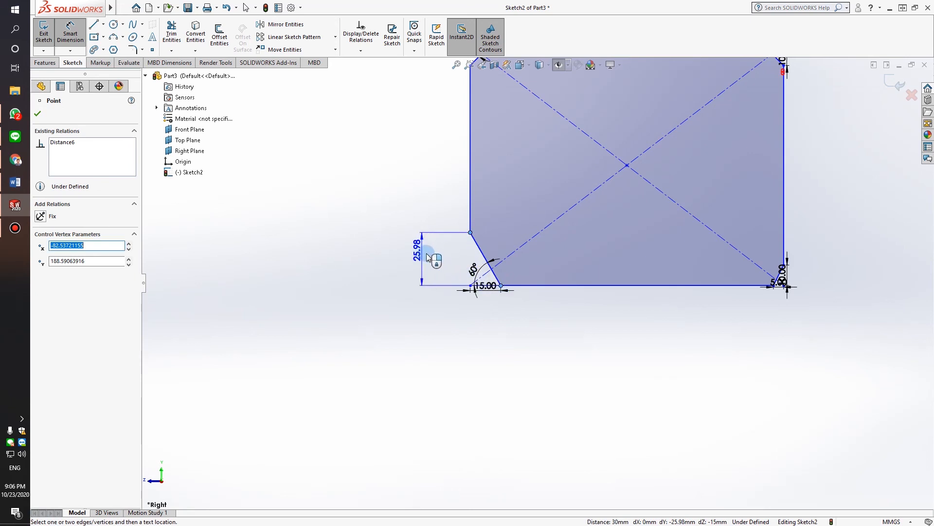
pyautogui.click(433, 265)
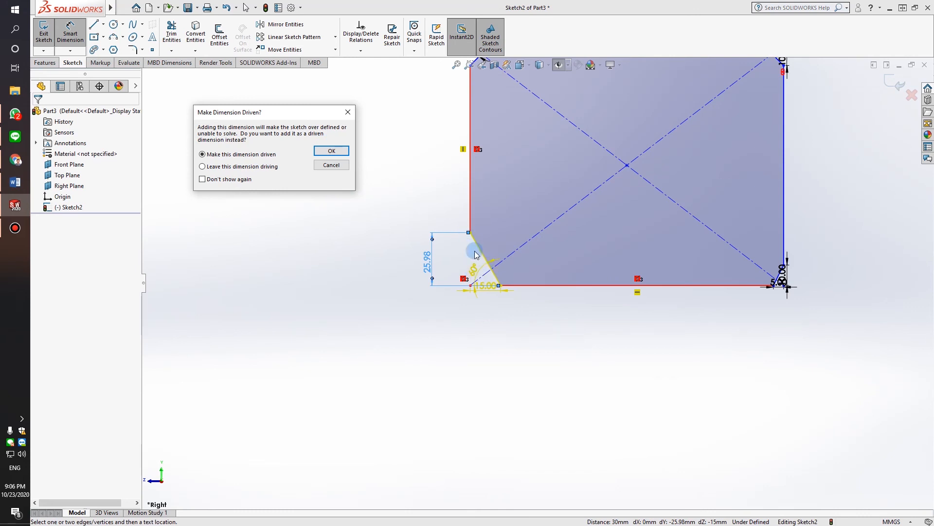
pyautogui.click(331, 150)
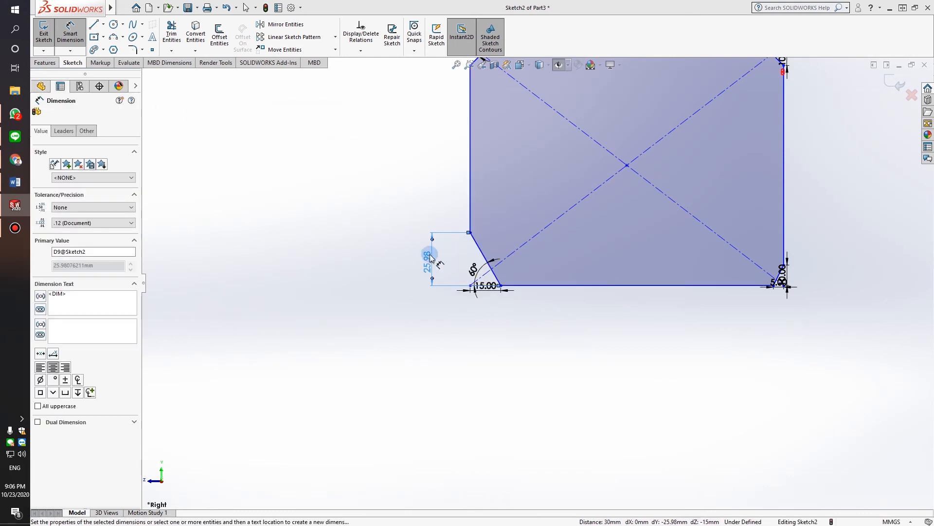
pyautogui.scroll(3, 771, 329)
pyautogui.scroll(-2, 699, 286)
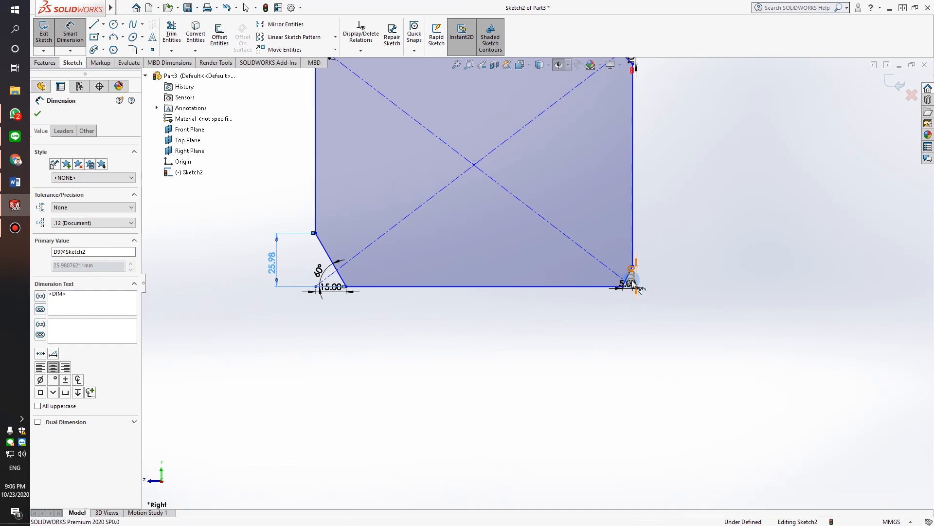
pyautogui.click(674, 351)
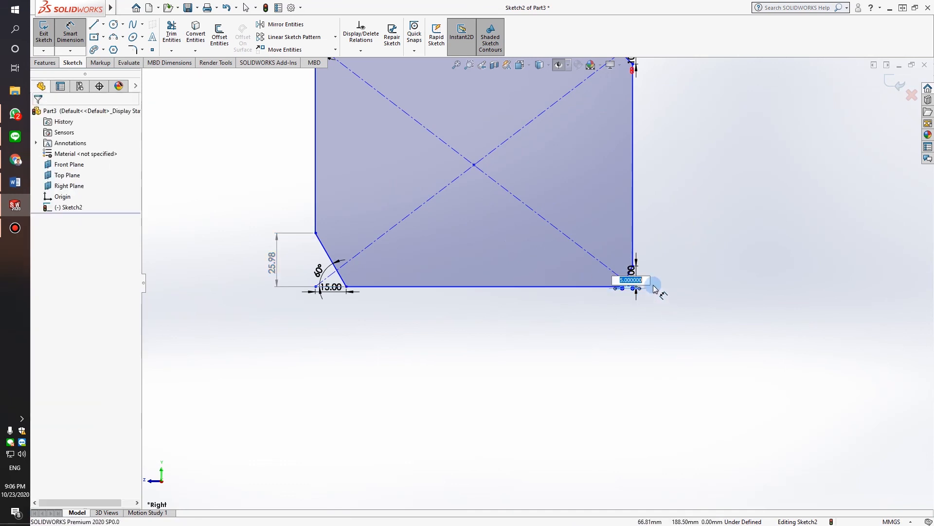
pyautogui.click(636, 287)
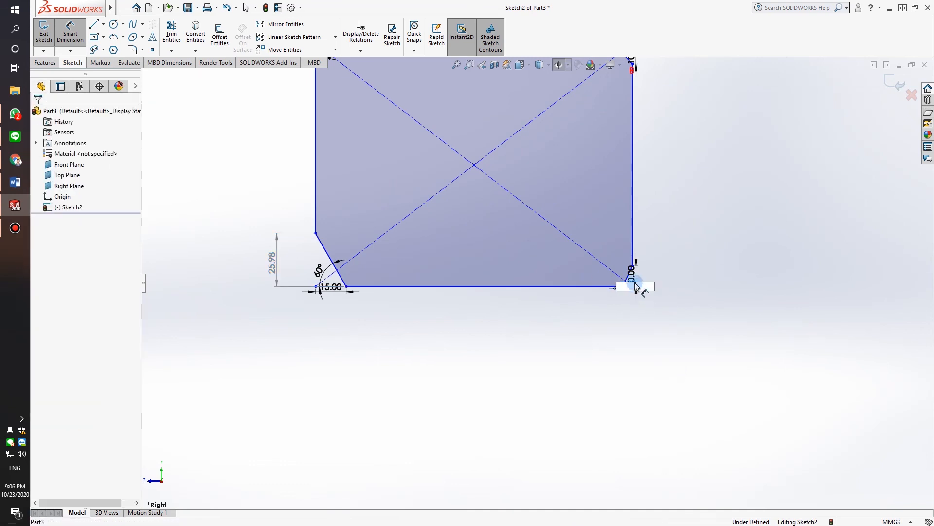
pyautogui.click(707, 271)
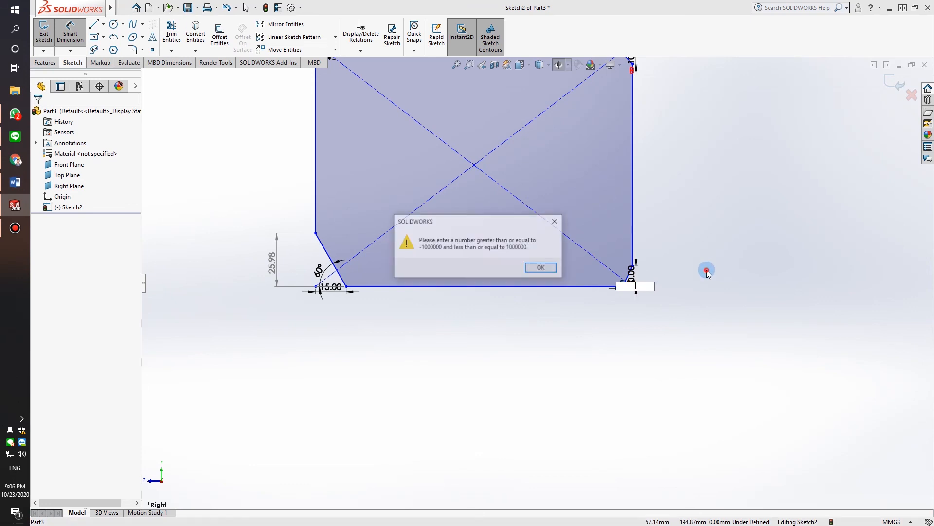
pyautogui.click(554, 221)
# Set the lower-right chamfer's horizontal distance along the bottom edge to 15 mm
pyautogui.scroll(-2, 634, 289)
pyautogui.scroll(3, 349, 304)
pyautogui.scroll(-3, 407, 293)
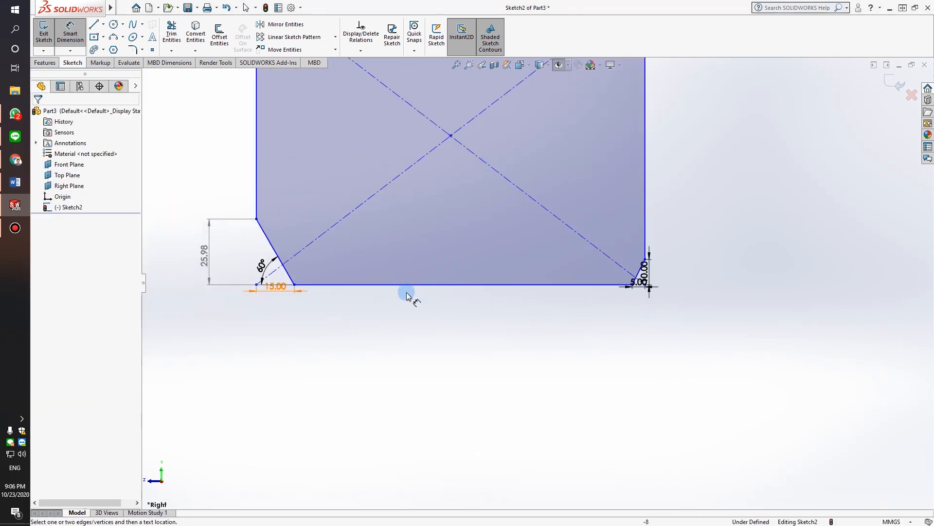
pyautogui.click(728, 284)
pyautogui.doubleClick(728, 284)
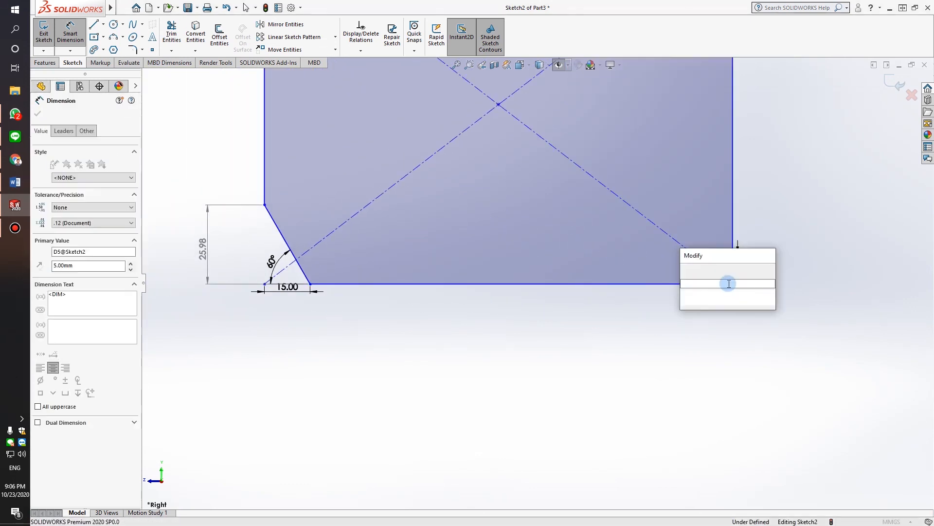
pyautogui.write('15')
pyautogui.press('Return')
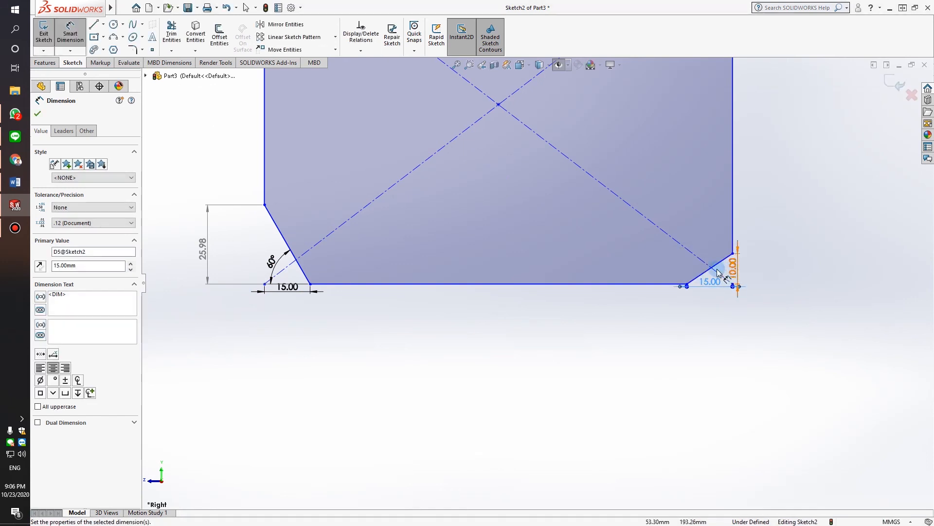
# Set the lower-right chamfer's vertical distance to 25.98 mm so it mirrors the lower-left chamfer
pyautogui.doubleClick(733, 273)
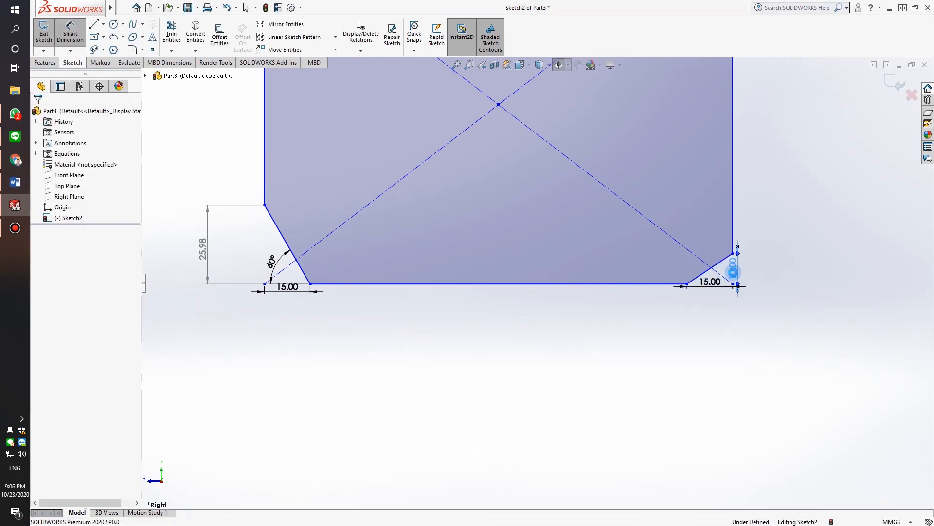
pyautogui.write('25.988')
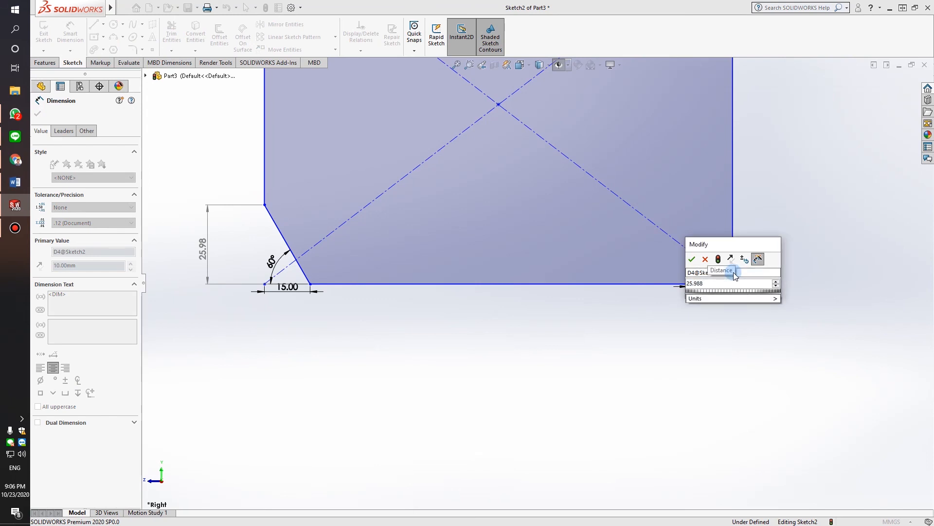
pyautogui.press('BackSpace')
pyautogui.press('Return')
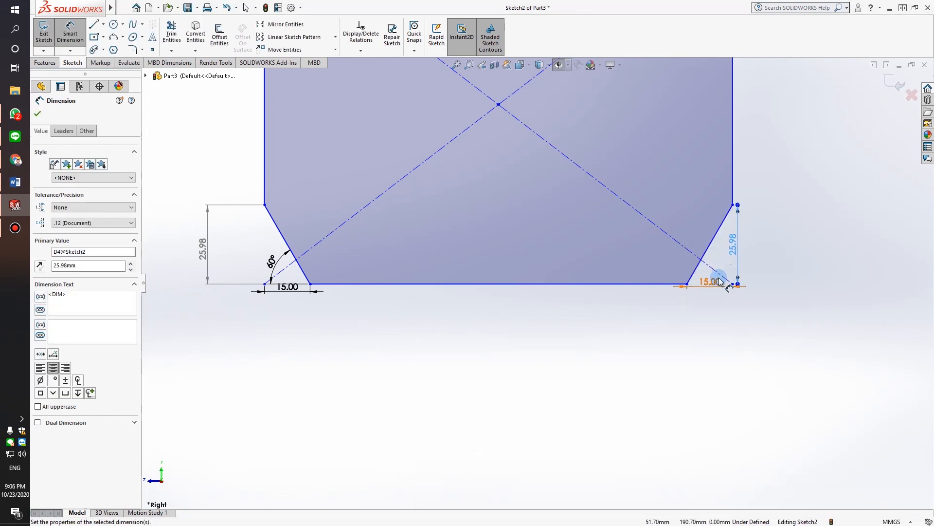
pyautogui.click(623, 381)
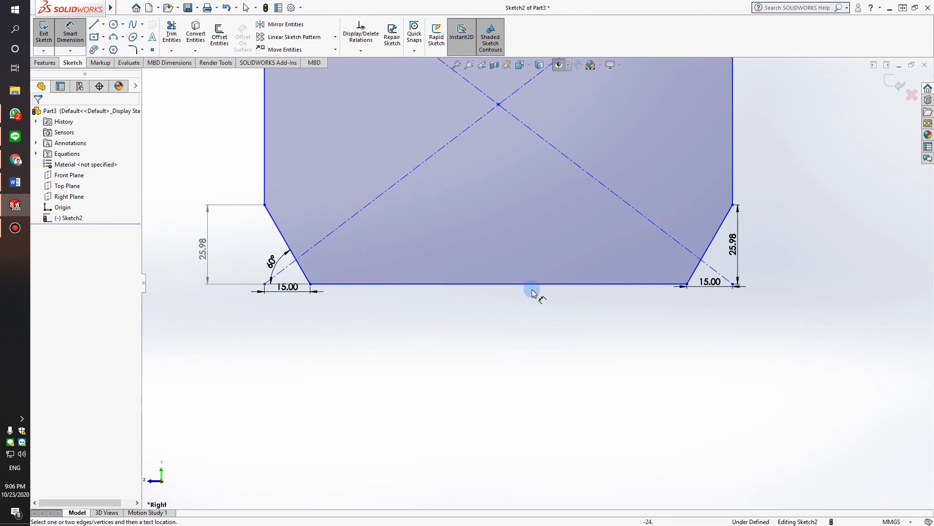
pyautogui.click(273, 265)
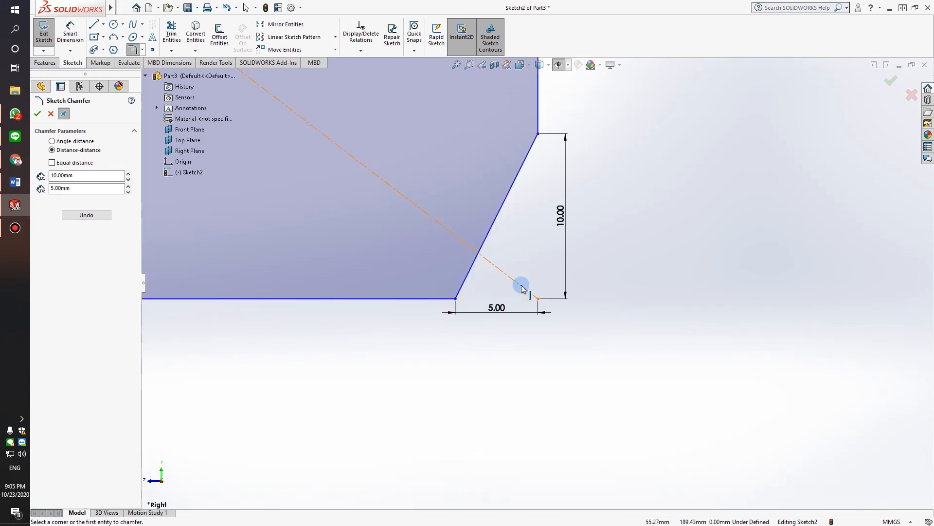
# Switch the sketch chamfer to angle-distance with an angle of 60 degrees and a distance of 15 mm
pyautogui.scroll(10, 530, 289)
pyautogui.click(52, 141)
pyautogui.scroll(-6, 534, 287)
pyautogui.scroll(7, 534, 285)
pyautogui.scroll(-8, 534, 280)
pyautogui.scroll(5, 536, 282)
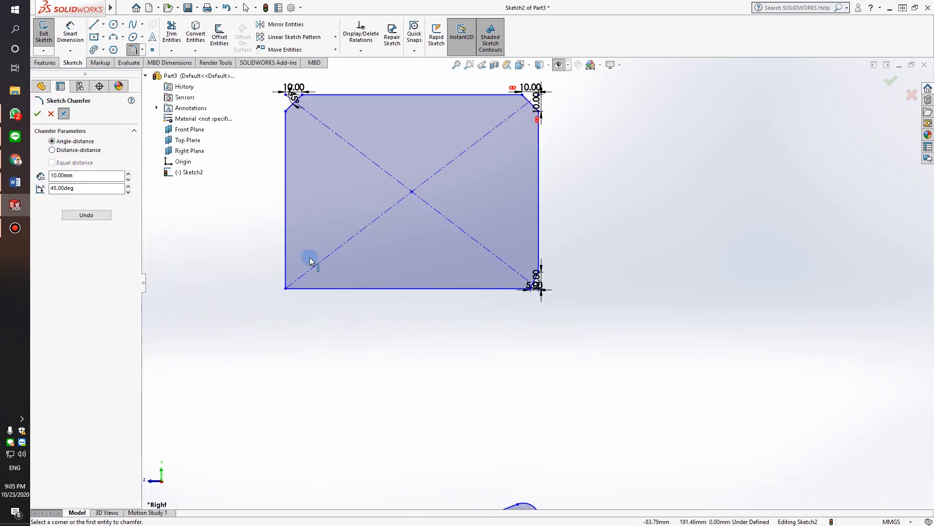
pyautogui.doubleClick(80, 187)
pyautogui.write('60')
pyautogui.doubleClick(70, 176)
pyautogui.write('15')
# Chamfer the rectangle's lower-left corner between its vertical and bottom edges, then finish the Sketch Chamfer command
pyautogui.click(284, 247)
pyautogui.click(309, 287)
pyautogui.scroll(-7, 305, 285)
pyautogui.scroll(2, 384, 299)
pyautogui.scroll(5, 530, 79)
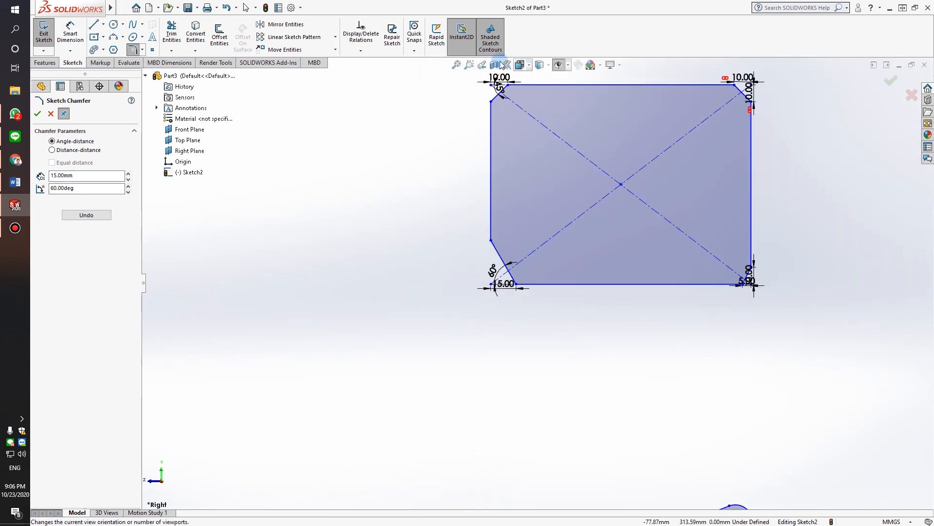
pyautogui.click(892, 86)
# Dimension the vertical distance between the lower-left chamfer's endpoints and keep that dimension as driven
pyautogui.scroll(-1, 593, 276)
pyautogui.click(72, 35)
pyautogui.click(470, 232)
pyautogui.click(501, 285)
pyautogui.click(428, 261)
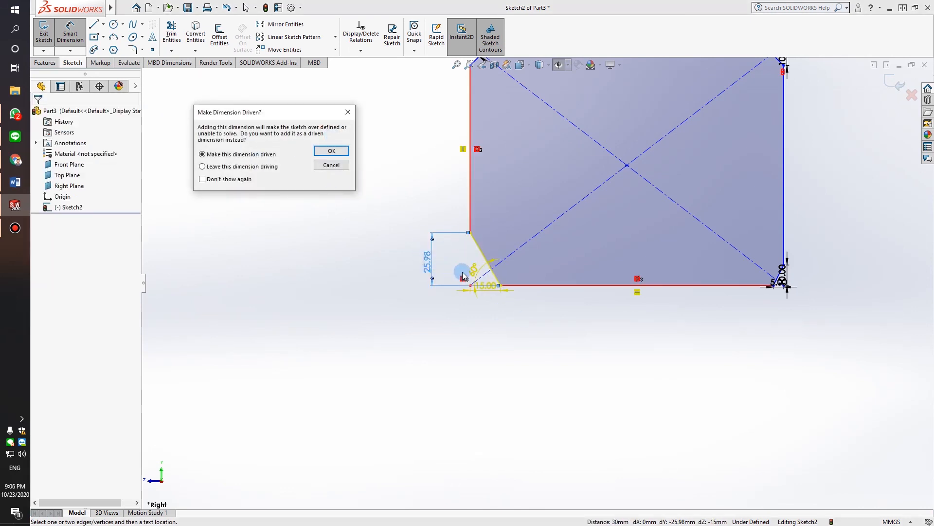
pyautogui.press('Return')
pyautogui.scroll(5, 661, 331)
pyautogui.scroll(-5, 635, 286)
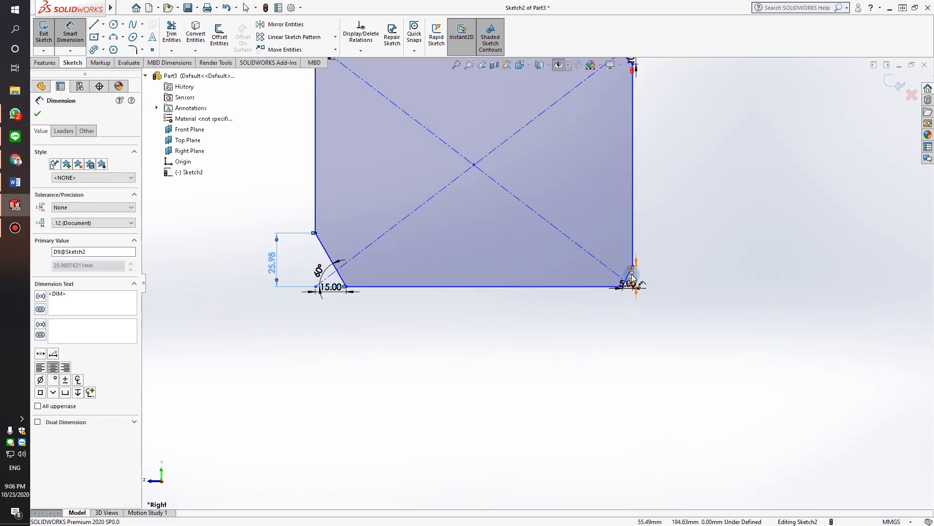
pyautogui.click(670, 361)
pyautogui.click(636, 289)
pyautogui.click(707, 270)
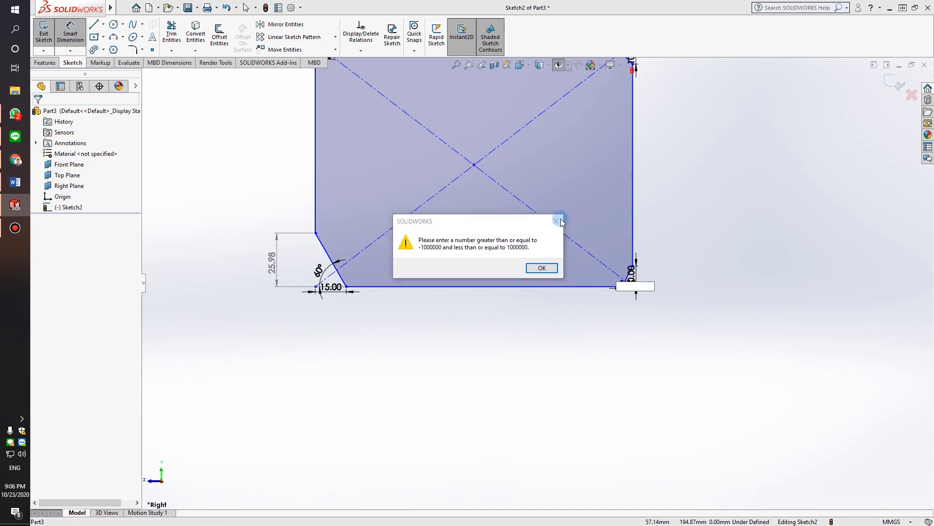
pyautogui.click(557, 221)
# Set the lower-right chamfer's distance along the bottom edge to 15 mm
pyautogui.scroll(-4, 569, 293)
pyautogui.scroll(2, 632, 291)
pyautogui.doubleClick(728, 284)
pyautogui.write('15')
pyautogui.press('Return')
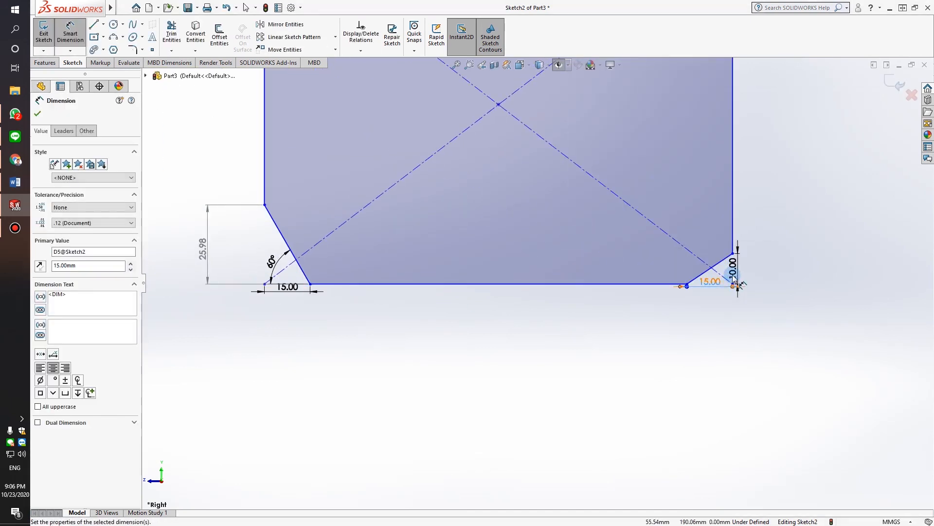